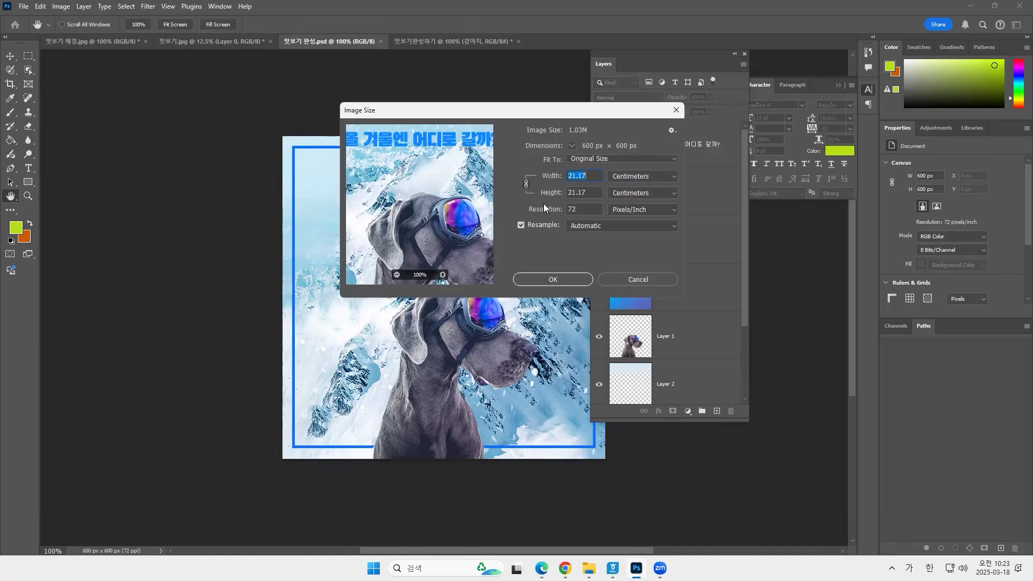
Check the dimensions of the finished 맛보기 완성.psd in Pixels in the Image Size settings.
click(648, 177)
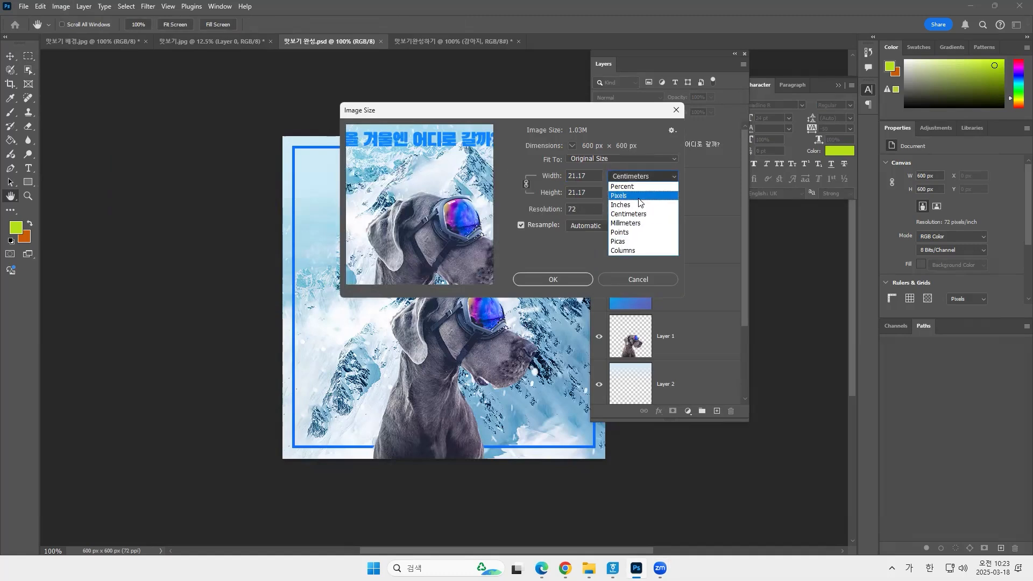
click(638, 197)
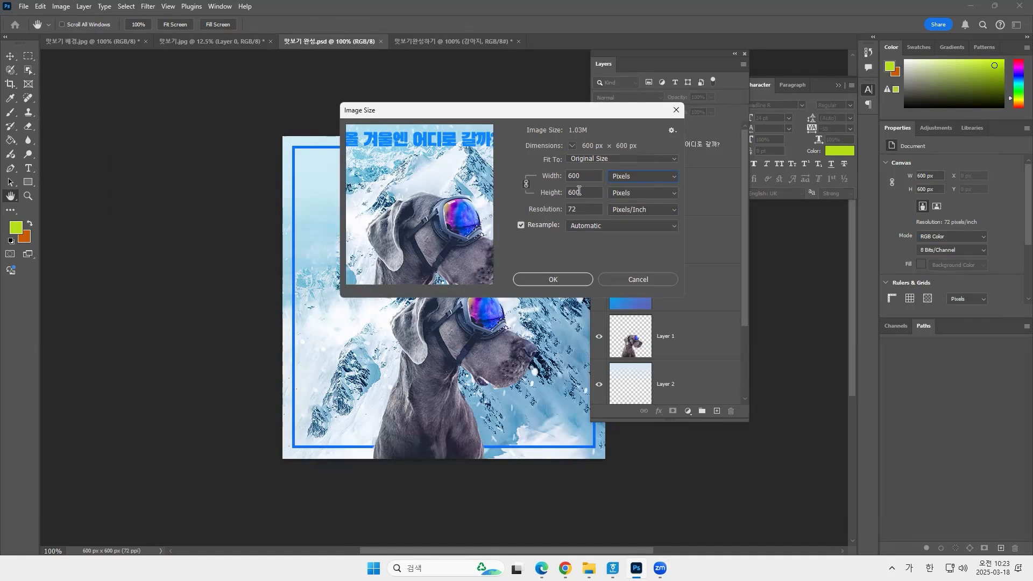
click(577, 280)
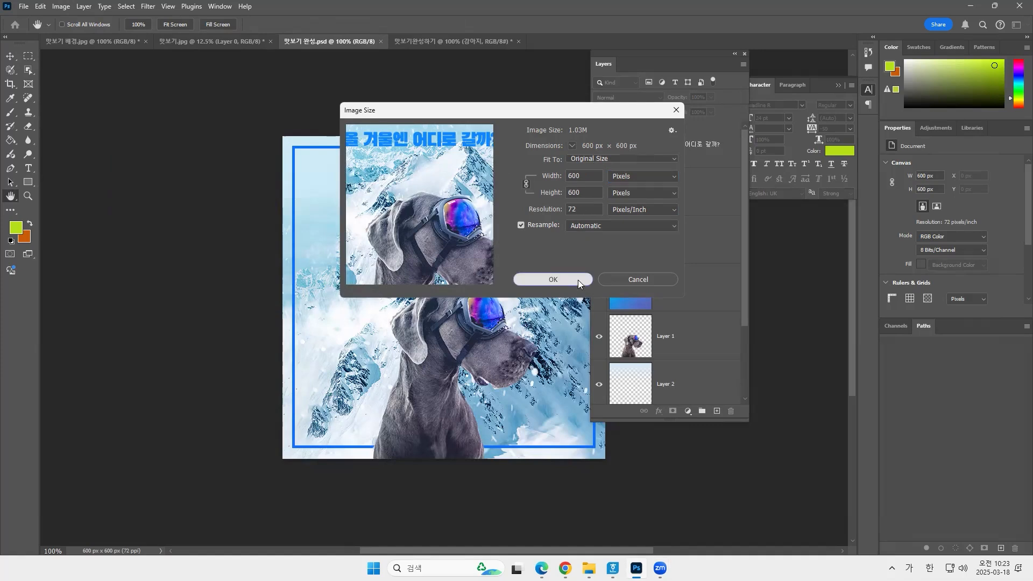
Set up a new document with a width and height of 600 pixels.
click(24, 6)
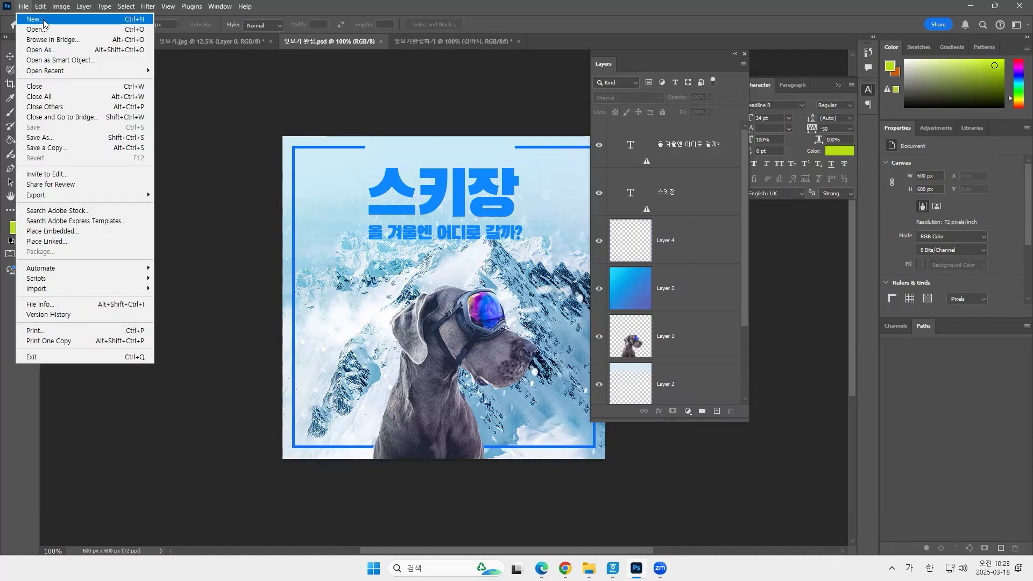
click(45, 21)
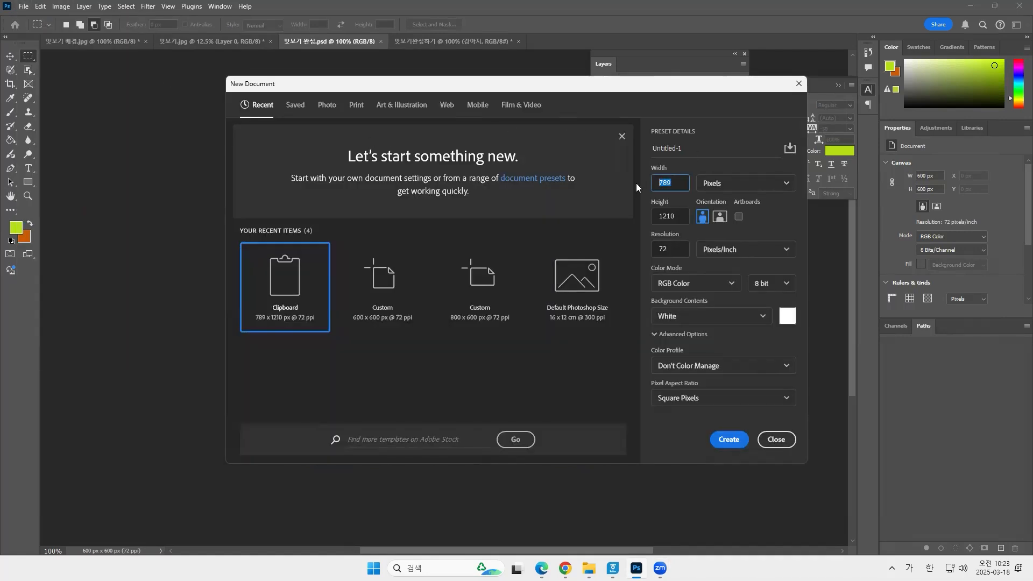
text(600)
key(Tab)
text(600)
Name the new document 스키장광고 and create it.
click(695, 151)
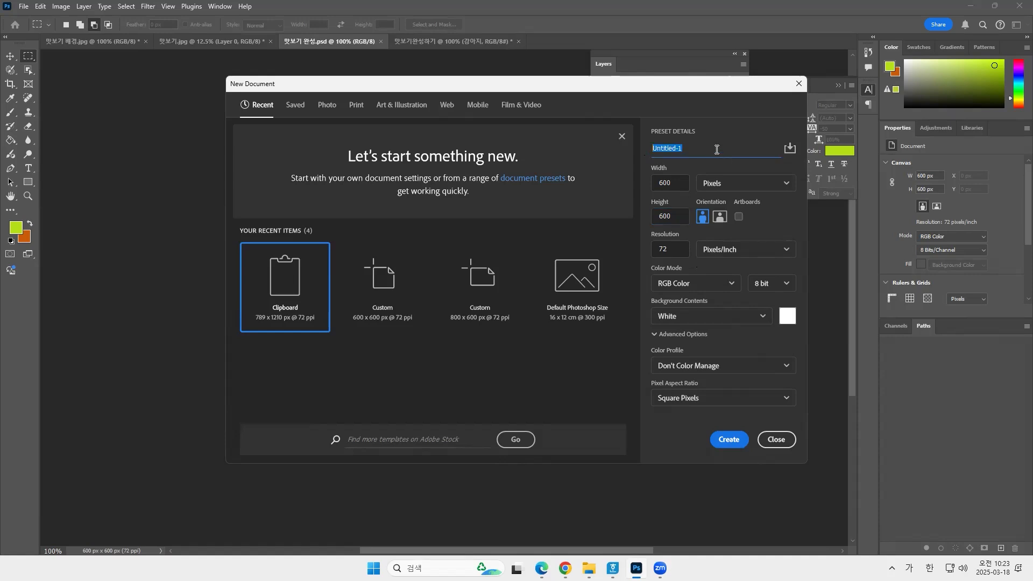
text(ㅁ스키자공)
double_click(723, 156)
click(707, 150)
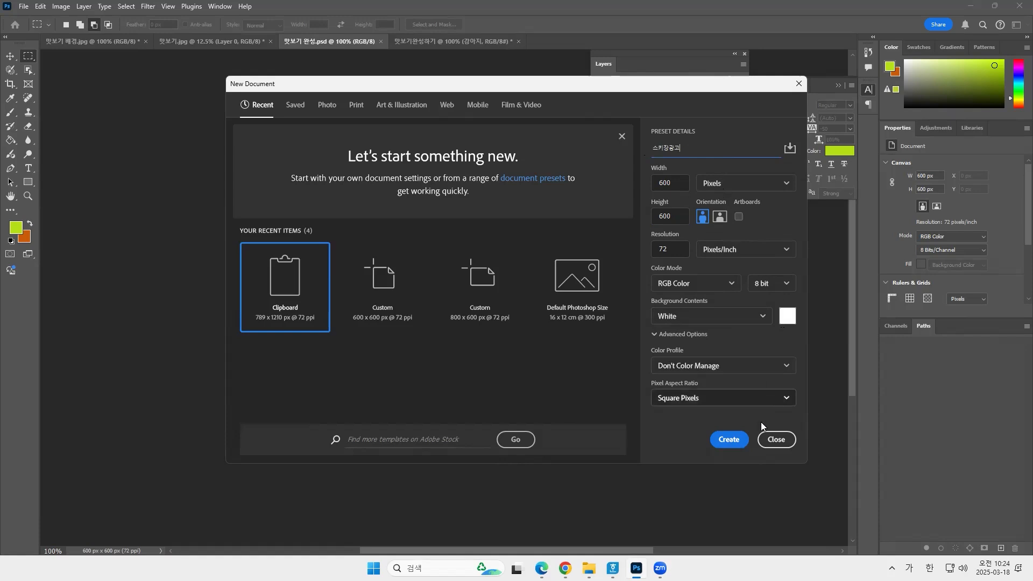
click(734, 440)
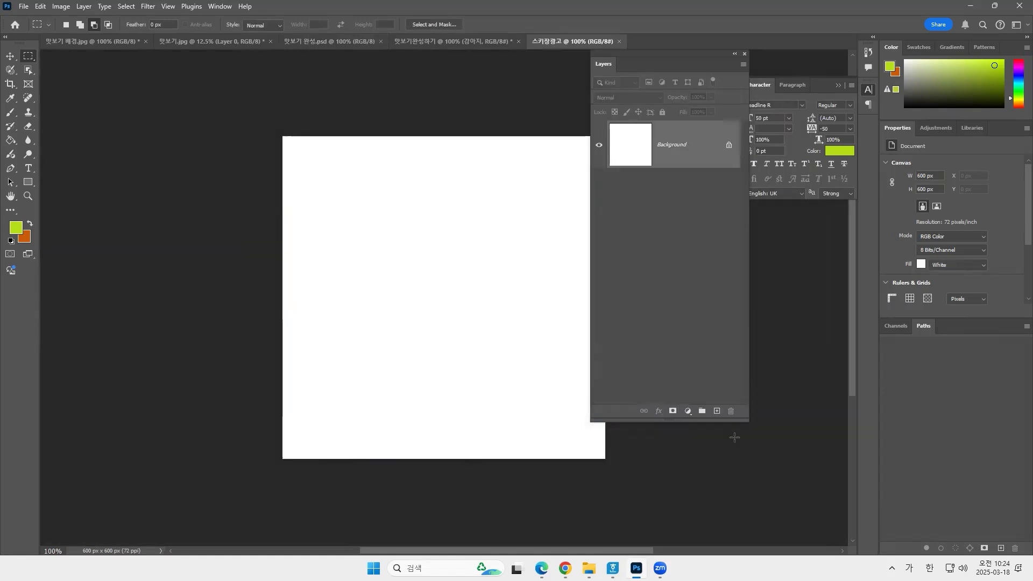
Copy the snowy mountain picture from 맛보기 배경.jpg into the 스키장광고 document.
drag(587, 364, 536, 355)
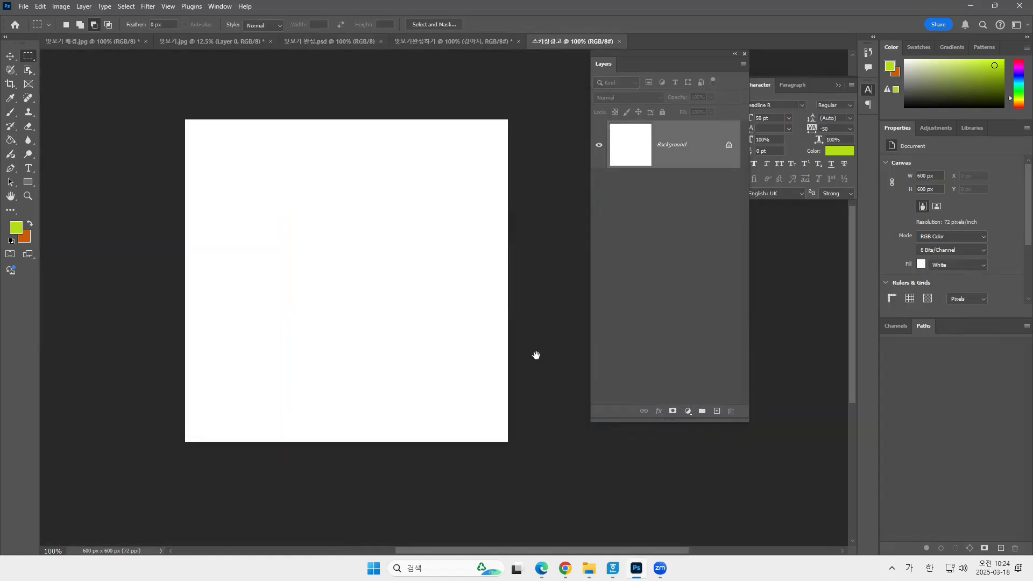
drag(556, 251, 522, 254)
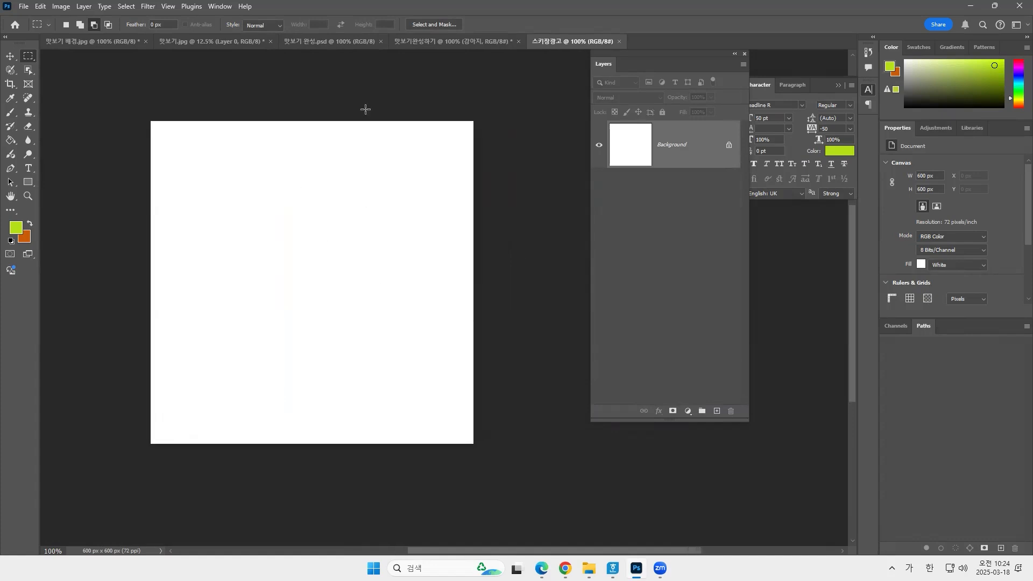
click(100, 44)
key(v)
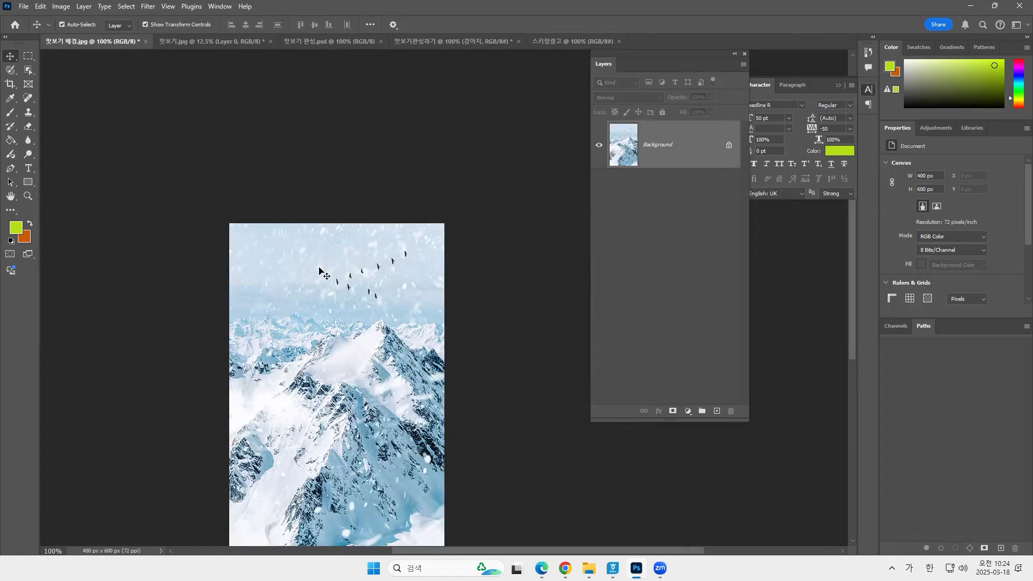
drag(319, 270, 258, 271)
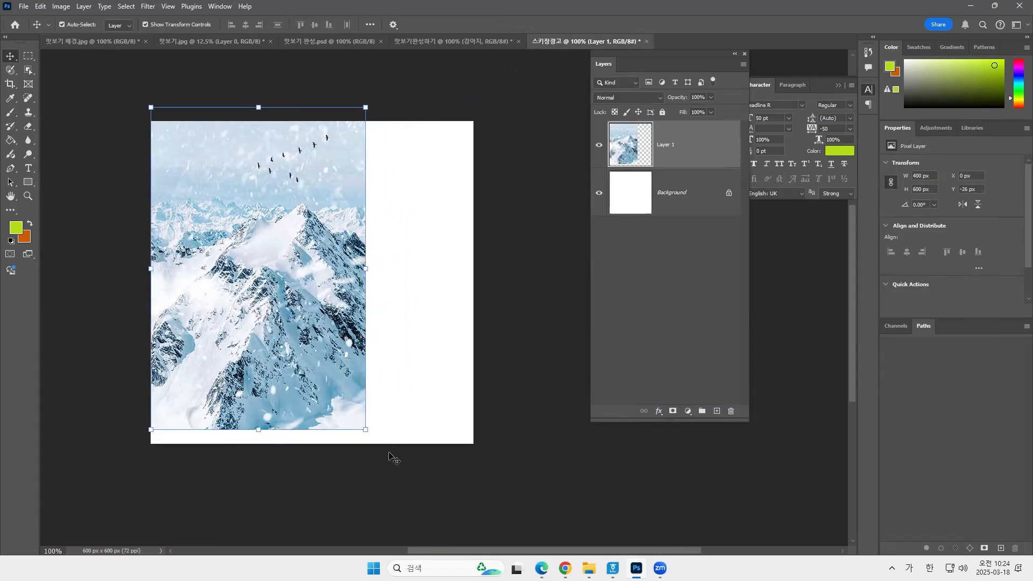
Scale the mountain picture to about 151% and shift it slightly upward so it covers the whole canvas.
drag(366, 429, 572, 533)
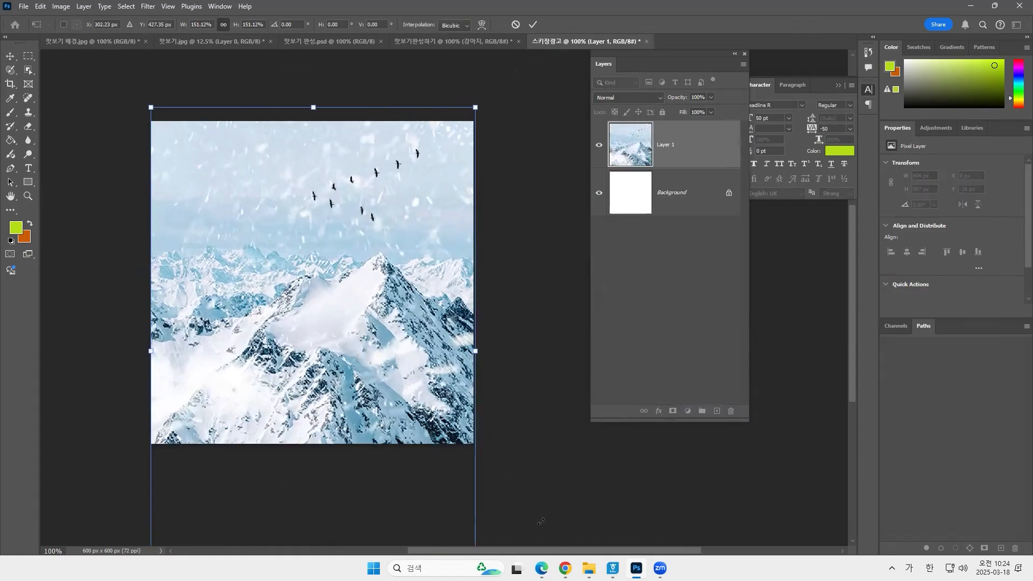
drag(352, 335, 356, 327)
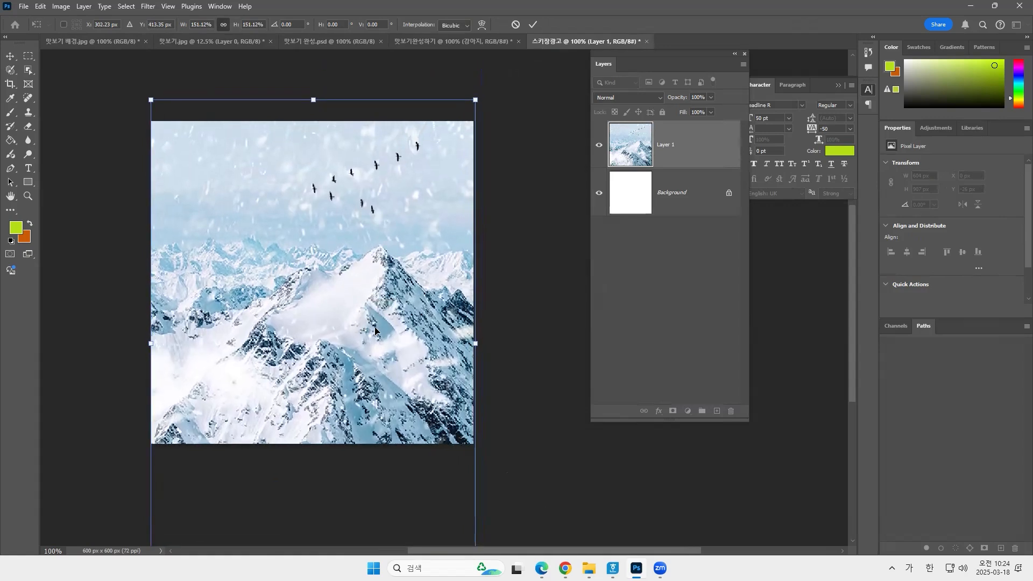
key(Return)
Rename the mountain picture's layer as 배경 and deselect it.
double_click(668, 146)
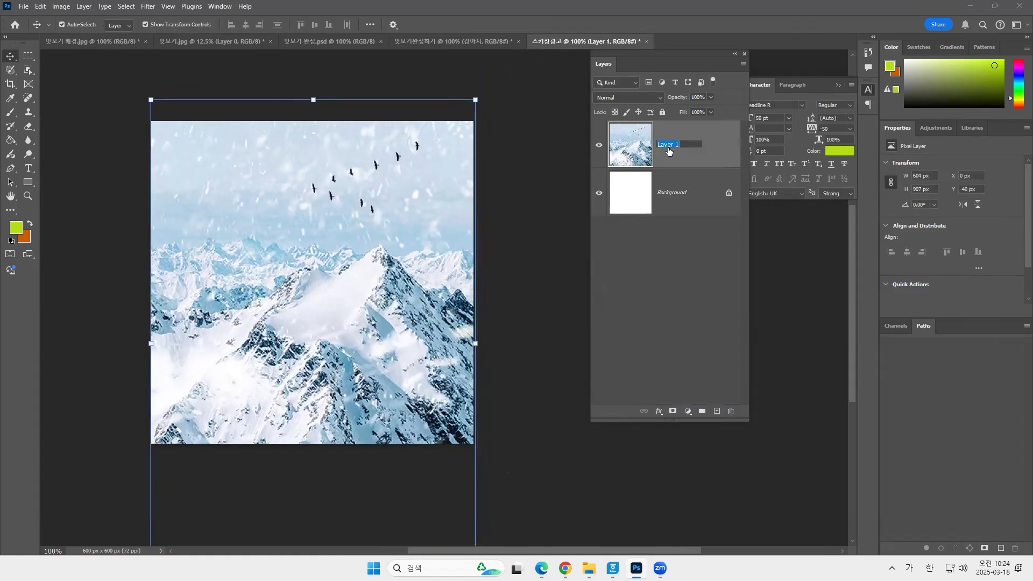
text(qorud)
key(Return)
click(544, 260)
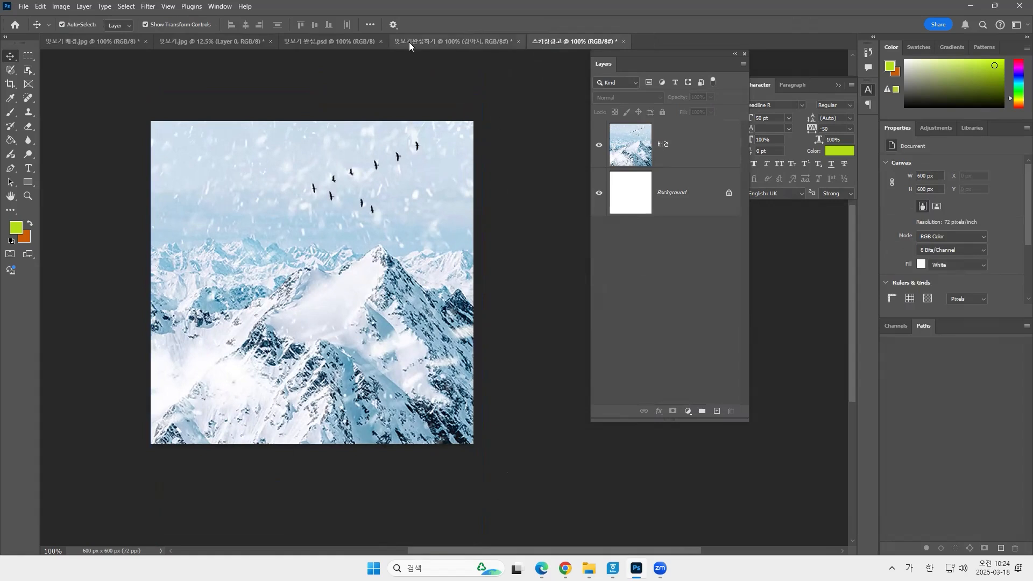
Switch to the dog photo 맛보기.jpg and clear its existing selection.
click(237, 40)
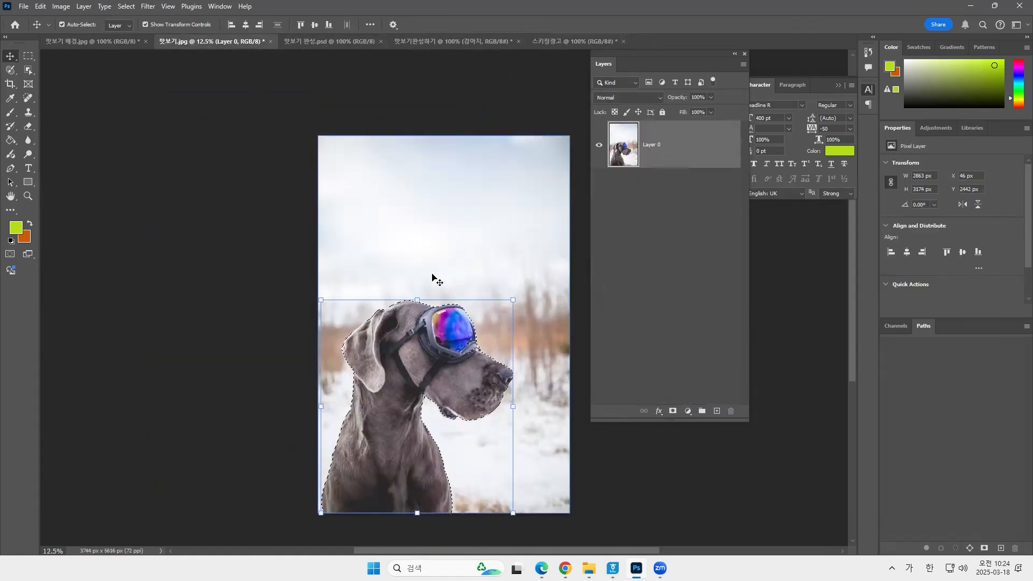
key(ctrl+c)
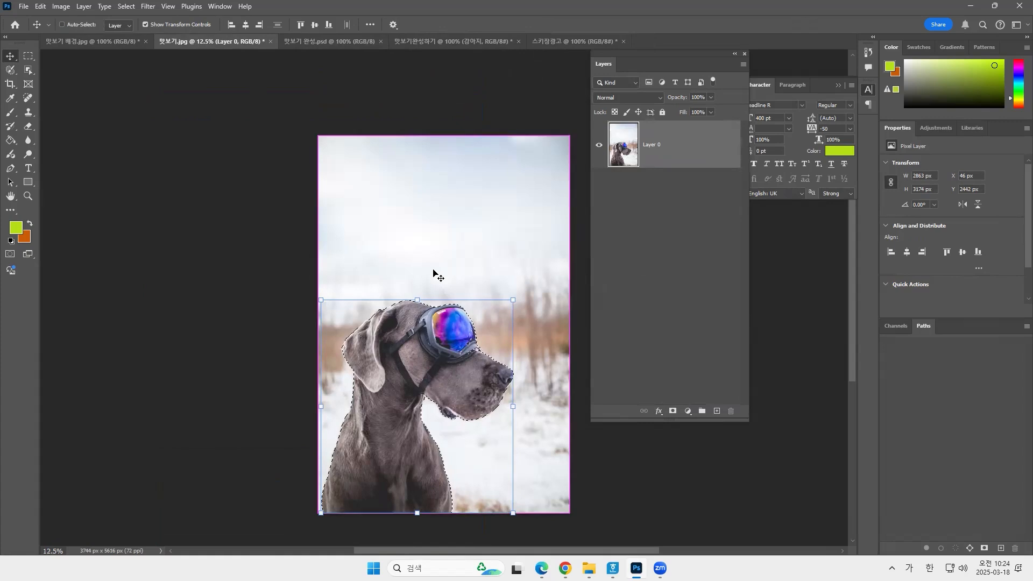
key(ctrl+d)
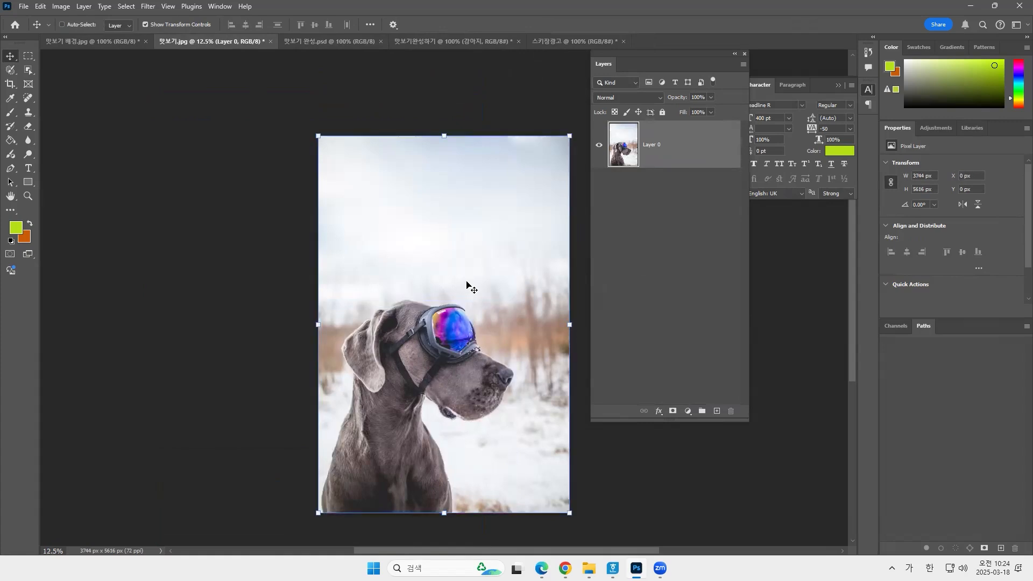
click(273, 213)
click(444, 239)
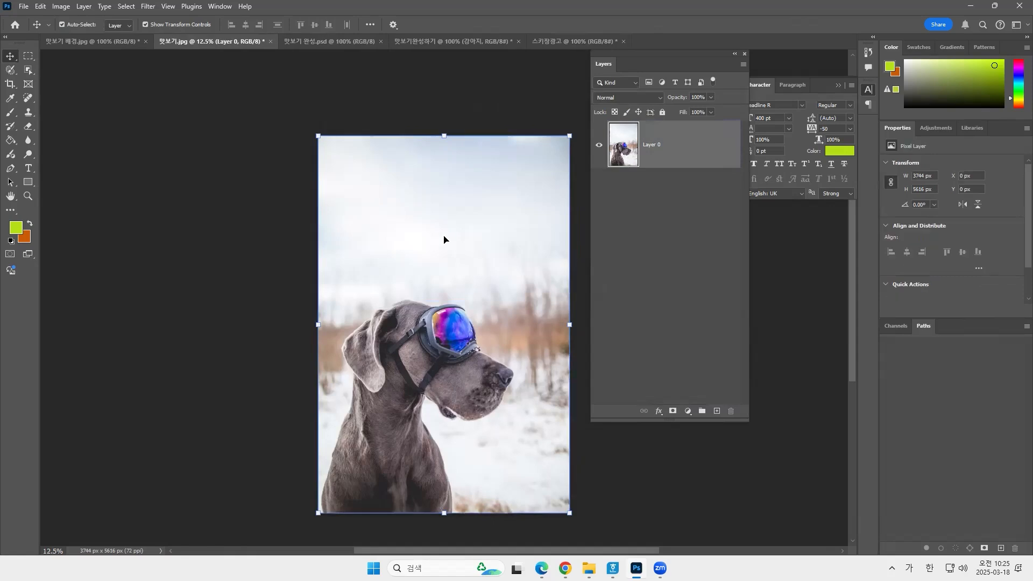
Select the dog with its goggles in the photo using the Object Selection tool.
key(space)
drag(410, 342, 306, 284)
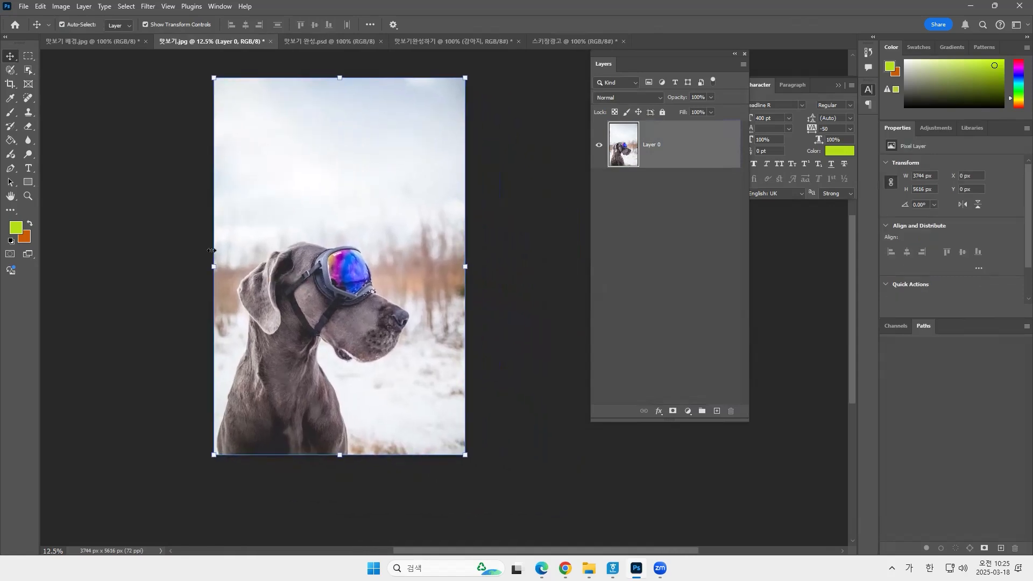
click(30, 56)
click(29, 70)
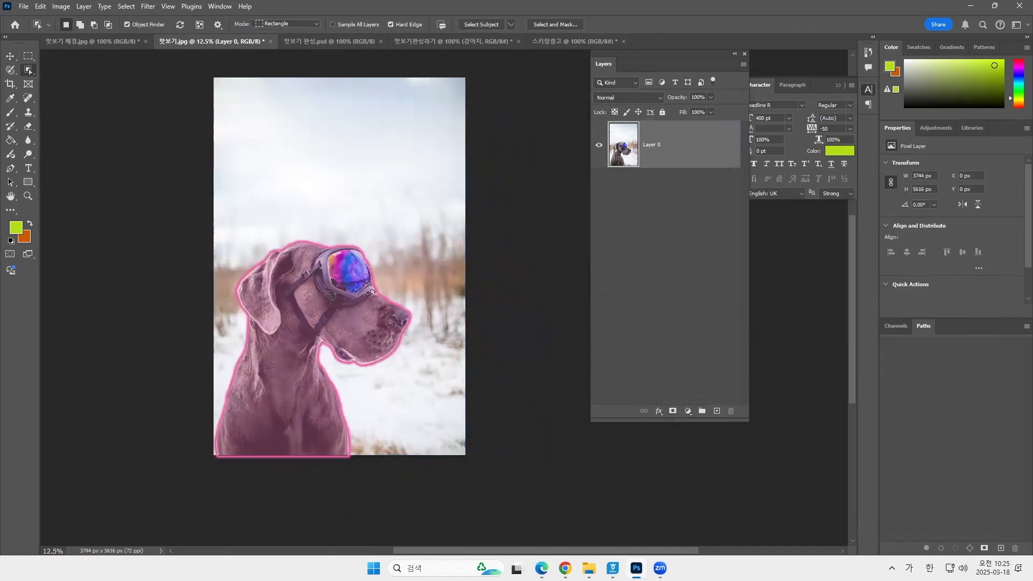
click(365, 292)
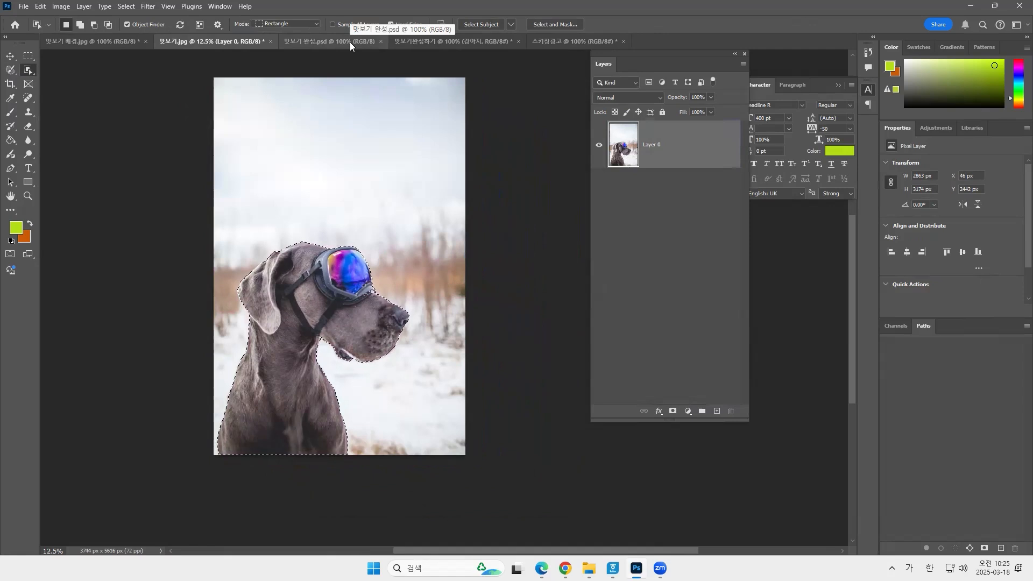
Bring the selected dog into the 스키장광고 document and move it over the mountain background.
click(550, 44)
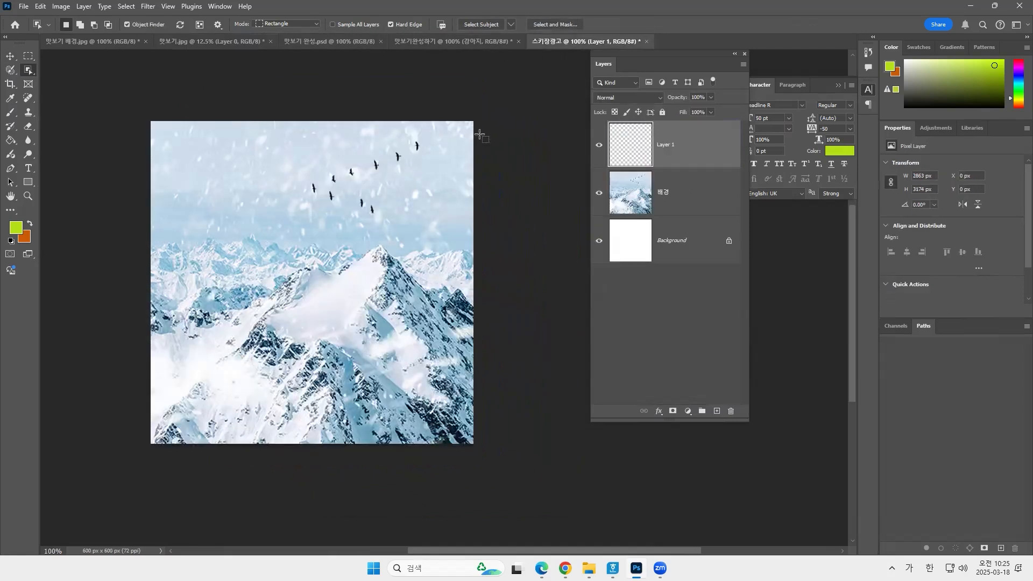
key(v)
drag(420, 391, 230, 311)
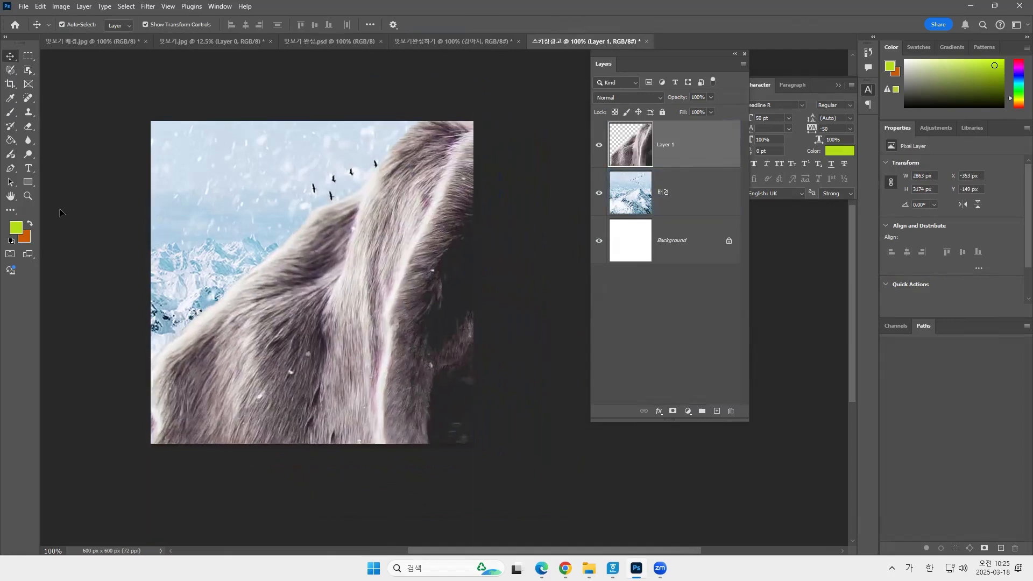
Scale the oversized dog down to about 384 × 429 px and place it at the canvas's lower edge, near the centre.
click(28, 197)
alt+click(261, 259)
alt+click(298, 265)
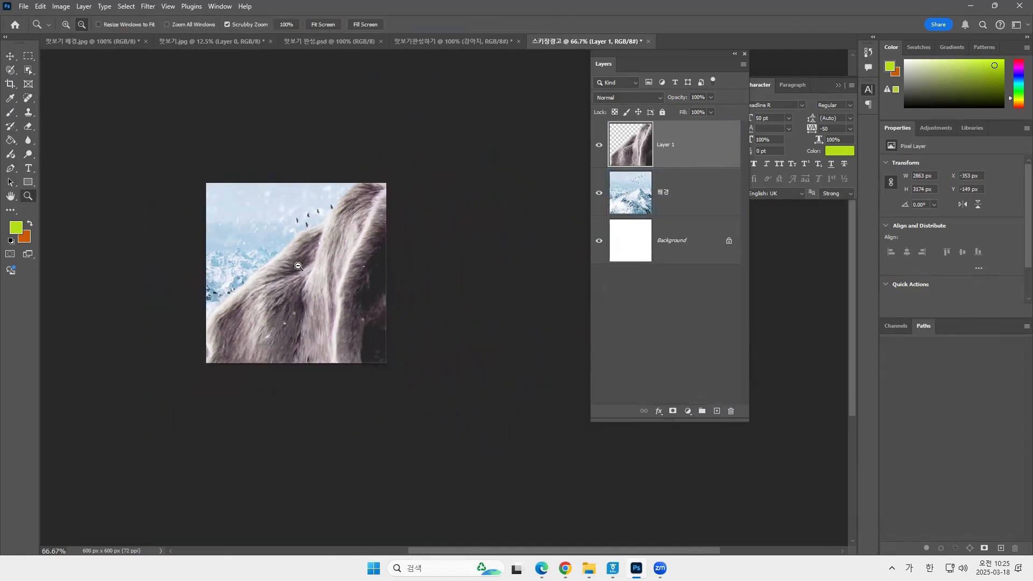
alt+click(298, 265)
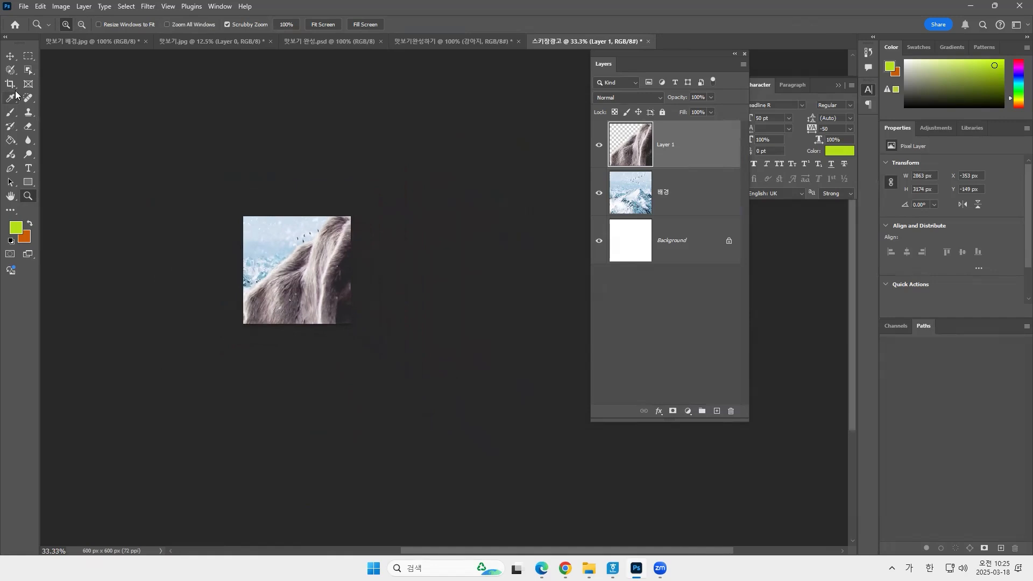
click(11, 55)
drag(180, 190, 315, 338)
drag(388, 392, 277, 207)
drag(203, 154, 282, 269)
key(alt+shift)
drag(326, 297, 259, 272)
drag(226, 230, 288, 268)
key(Return)
Set the Type tool's text colour to a dark blue, starting from a colour sampled from the image.
click(27, 197)
double_click(27, 197)
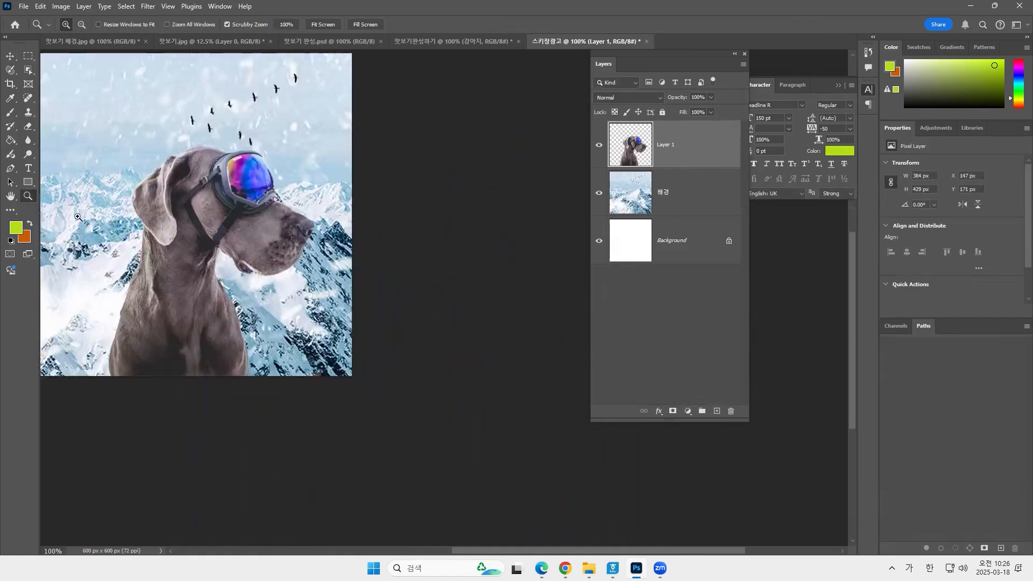
drag(251, 214, 309, 286)
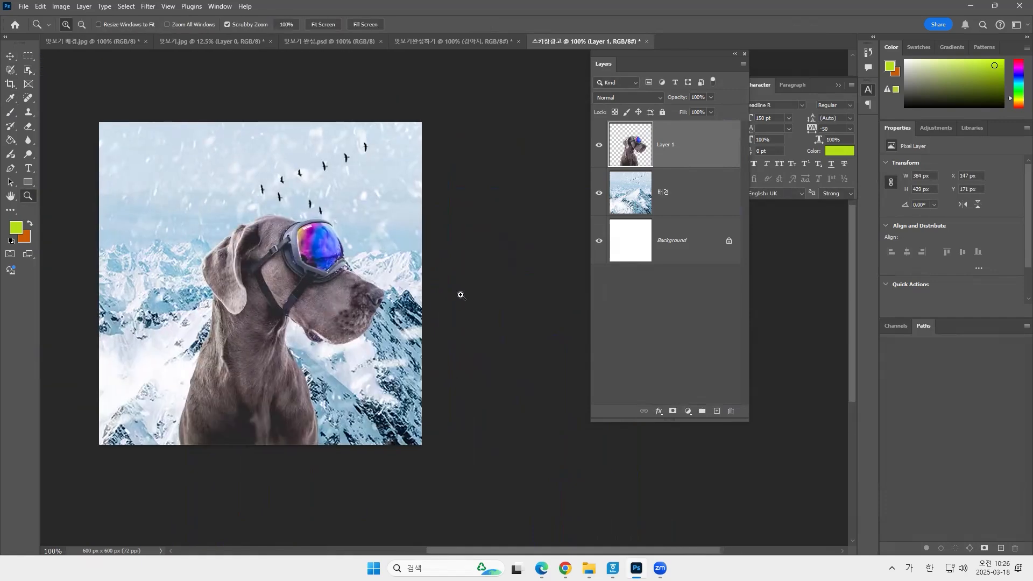
click(416, 256)
click(29, 169)
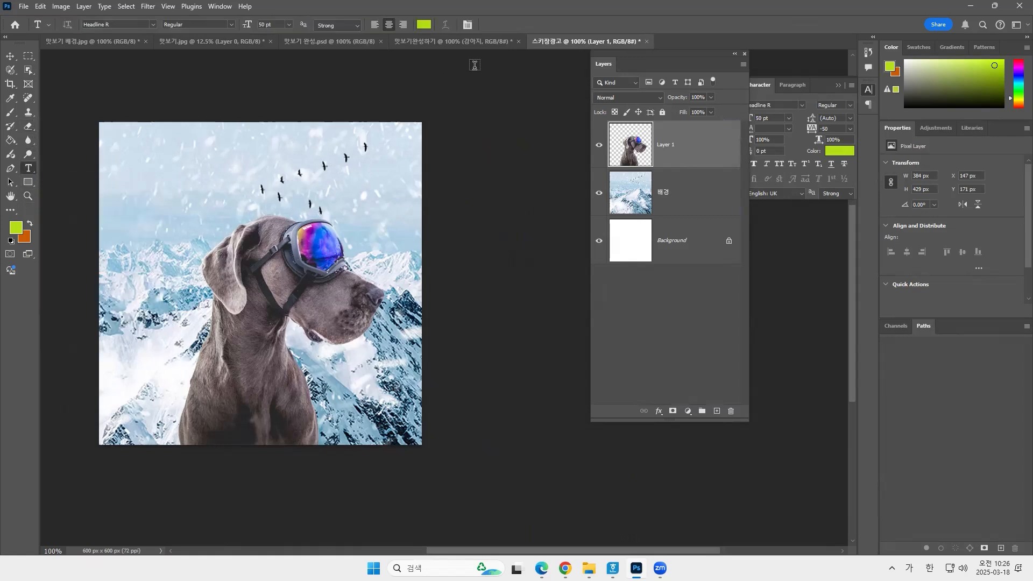
click(424, 24)
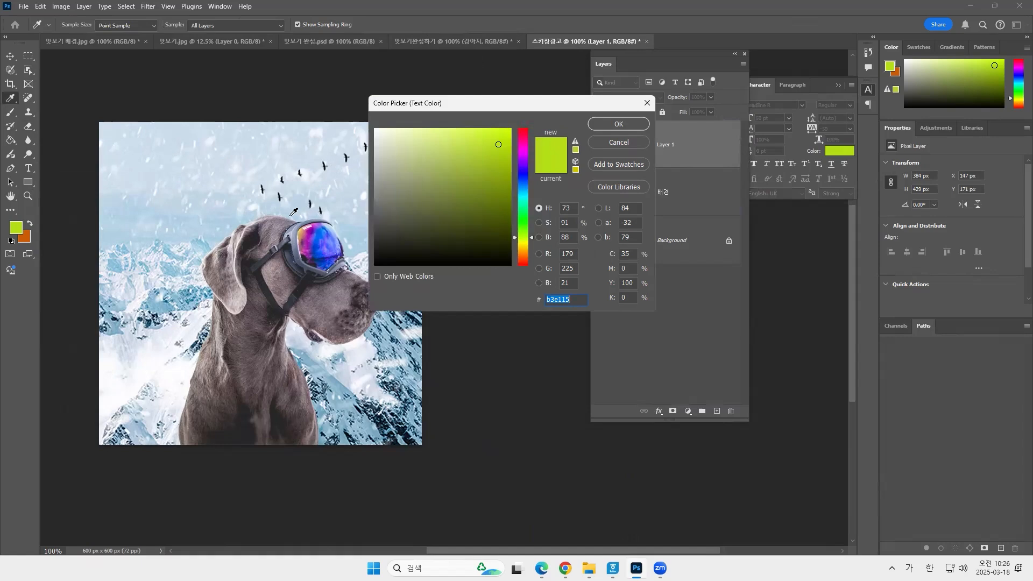
click(405, 429)
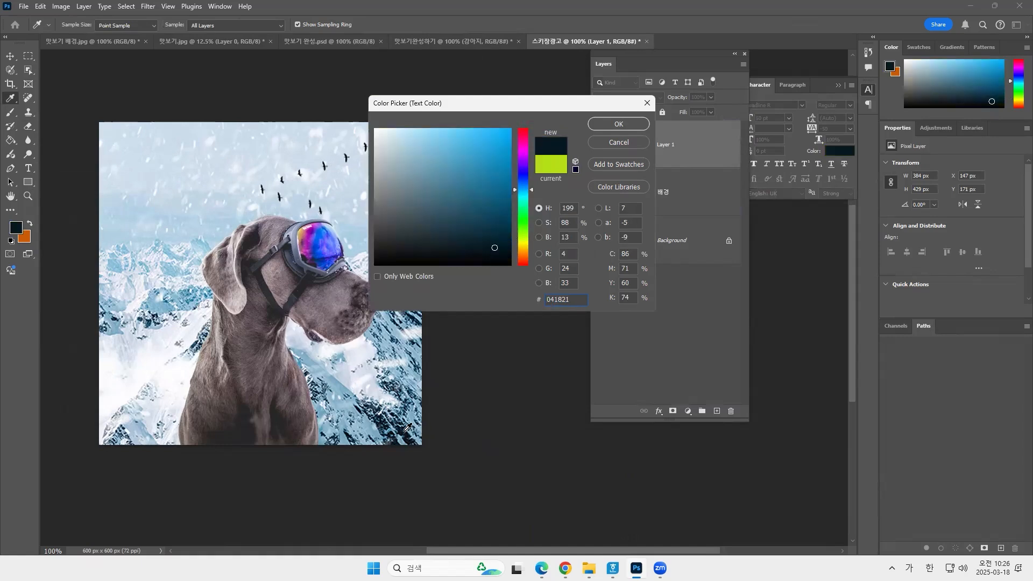
click(323, 256)
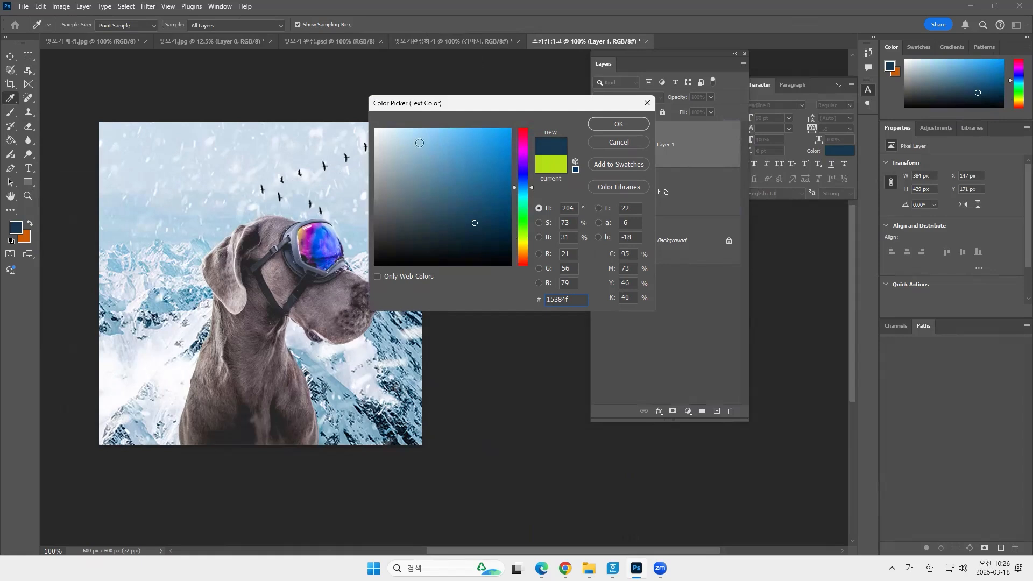
click(494, 219)
click(619, 125)
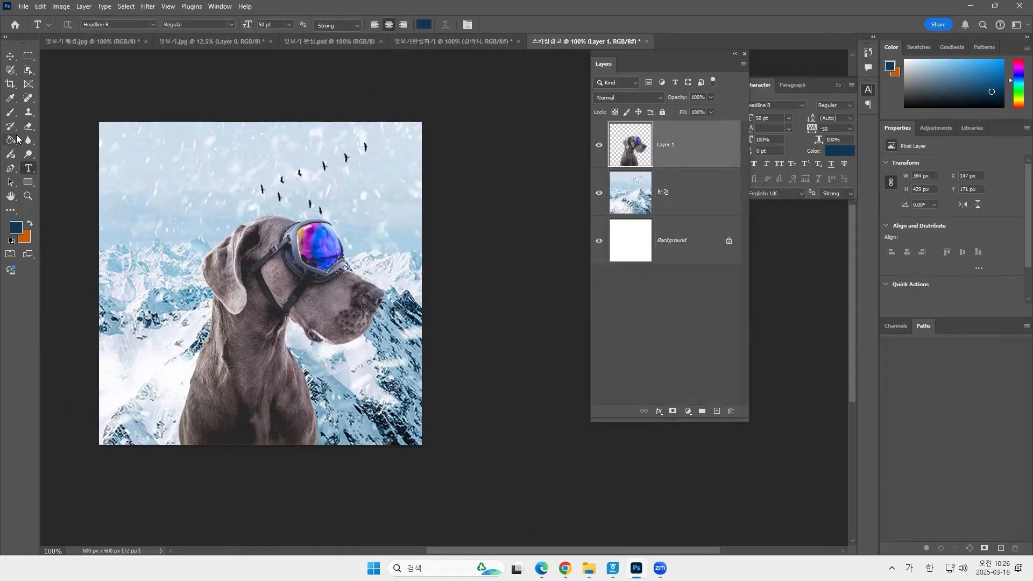
Add the left-aligned title text "스키장" in the sky above the dog.
click(179, 156)
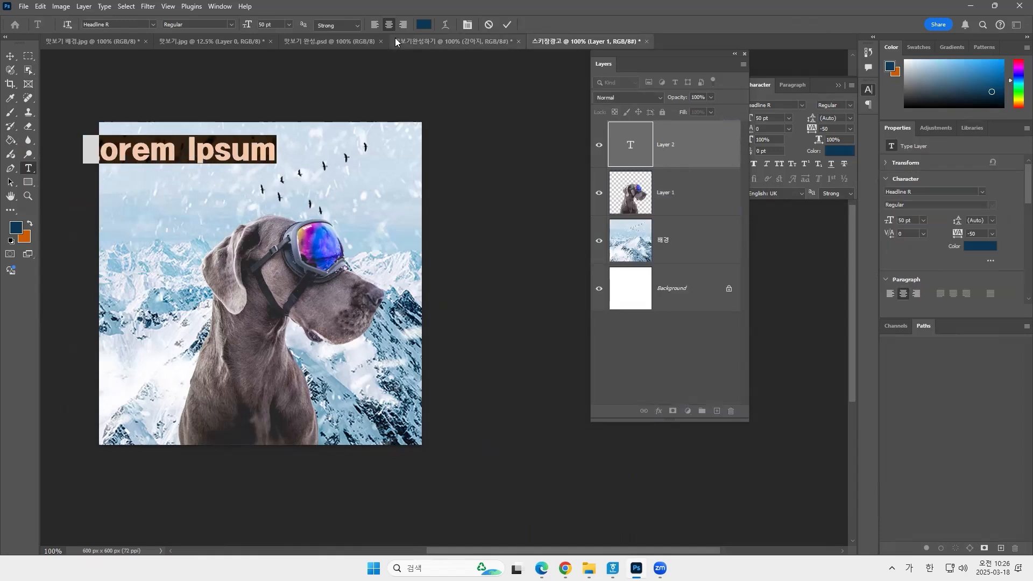
click(372, 27)
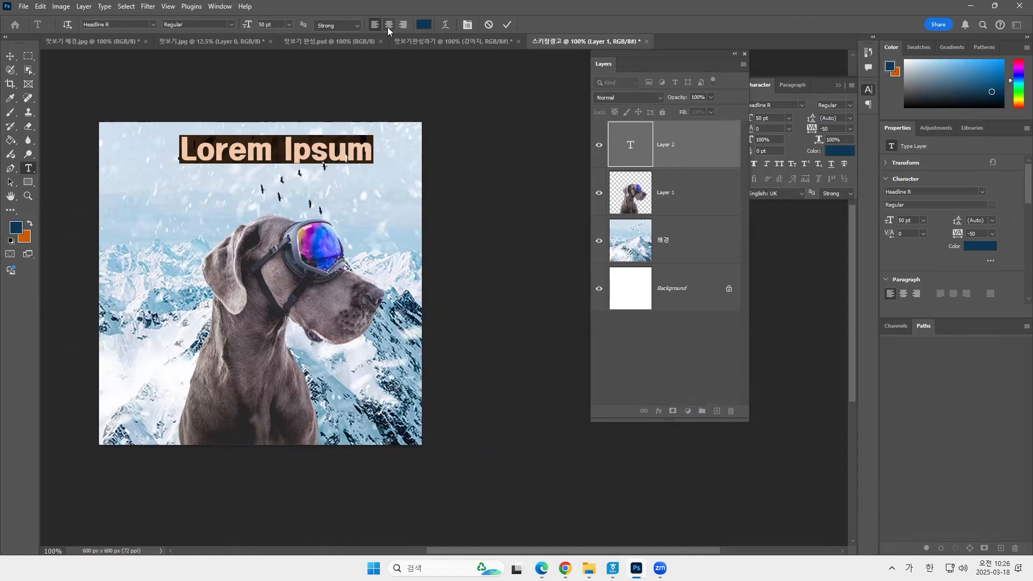
click(402, 25)
click(389, 26)
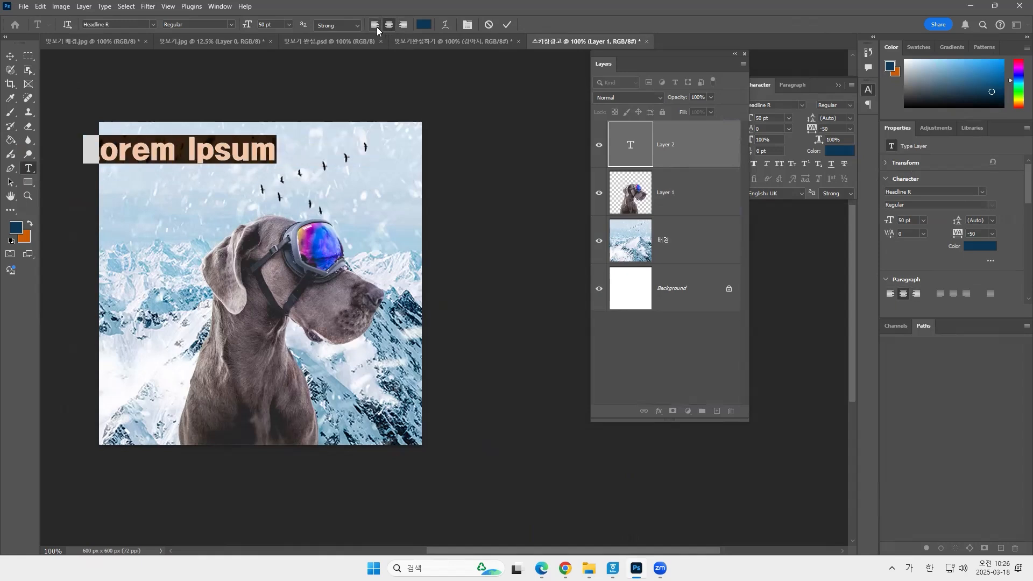
click(375, 25)
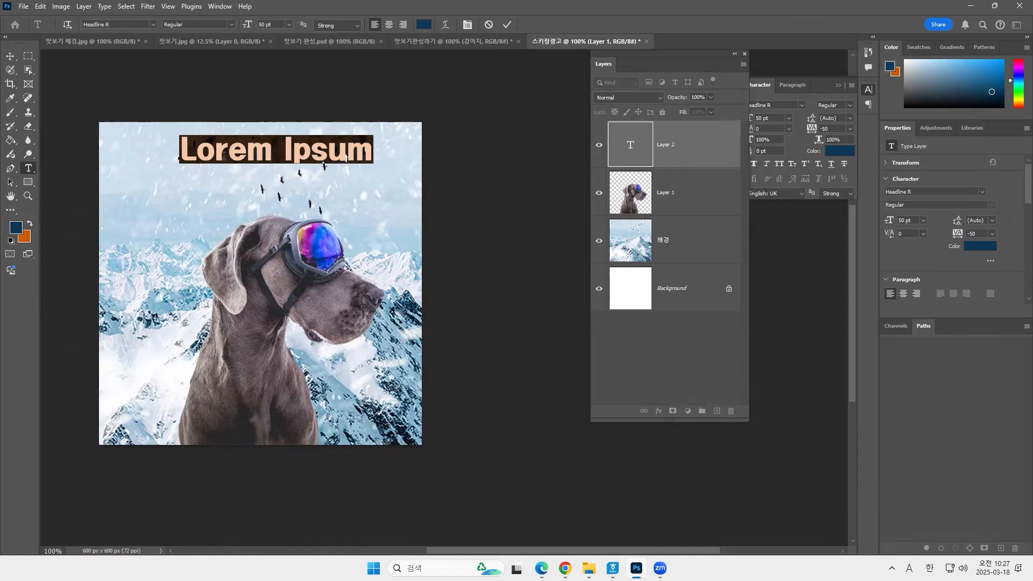
text(tm)
key(BackSpace)
key(BackSpace)
key(Hangul)
text(스)
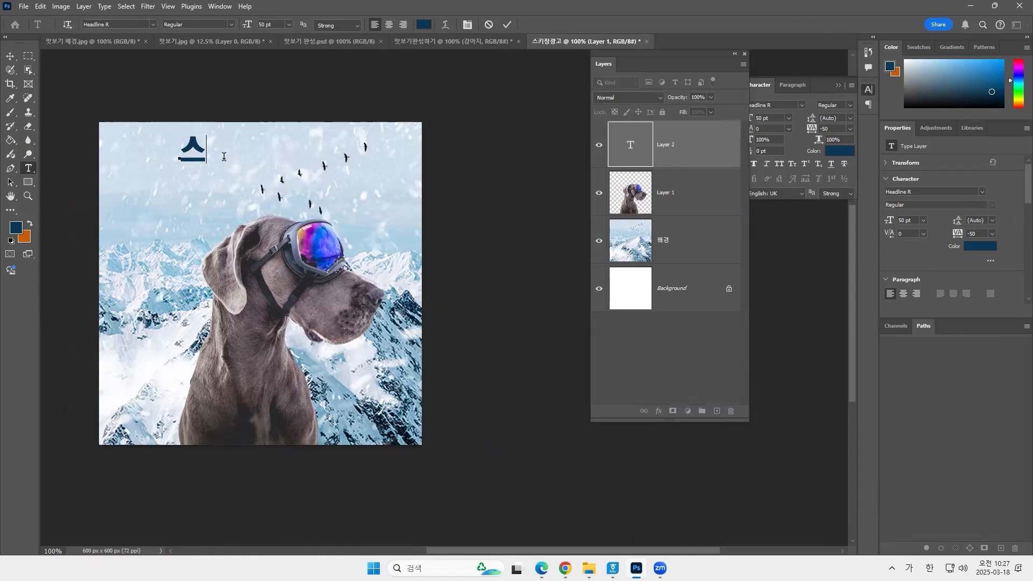
text(키장)
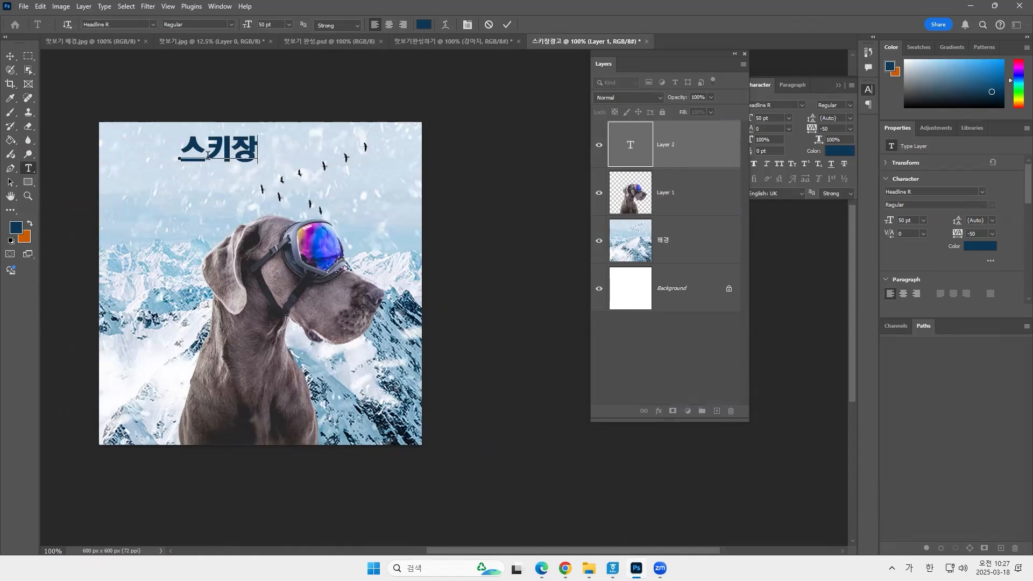
Set the title "스키장" to 100 pt and move it down so it sits fully inside the canvas above the dog.
double_click(207, 155)
key(Hangul)
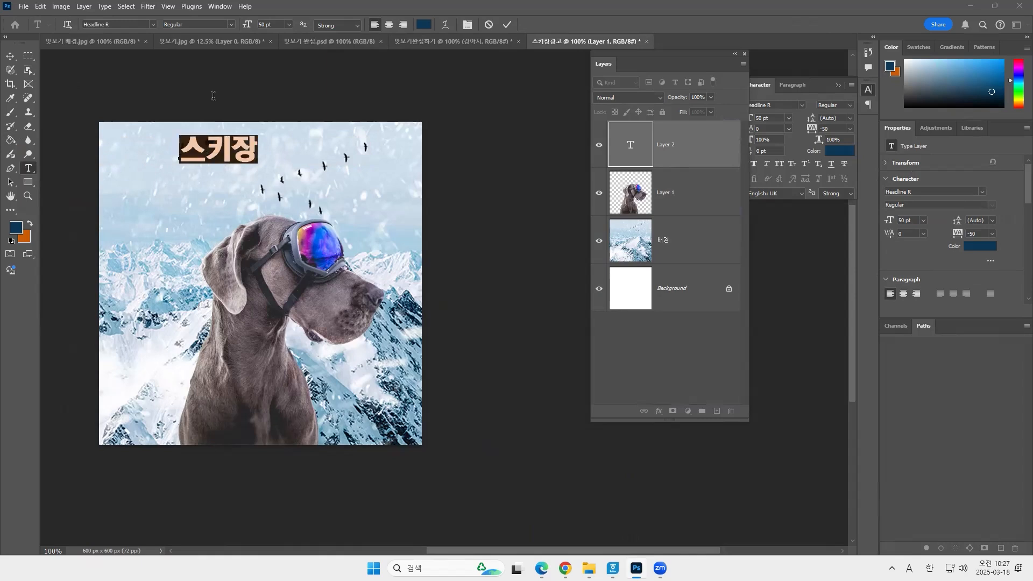
key(Hangul)
click(289, 24)
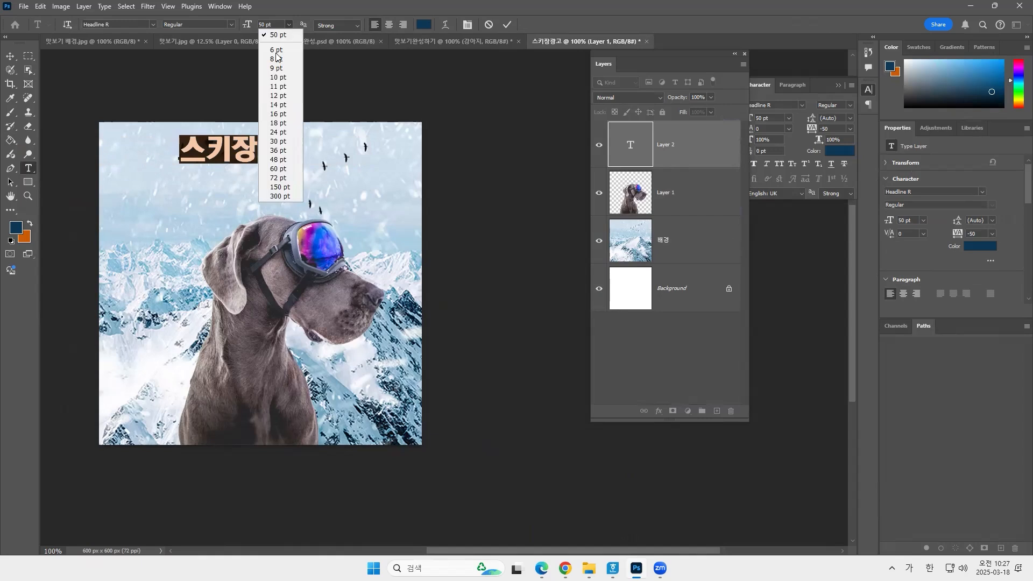
click(278, 177)
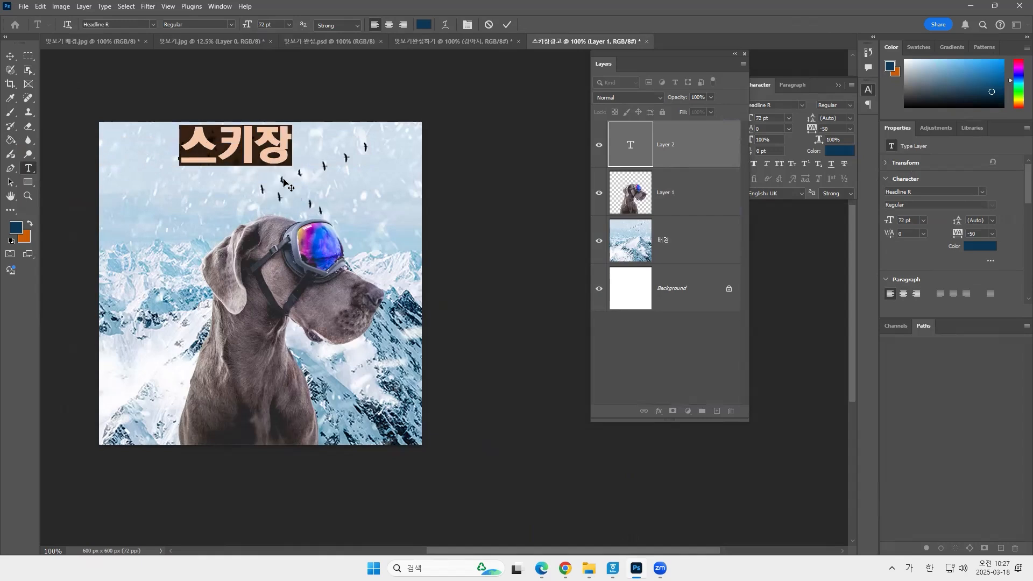
click(262, 25)
click(290, 25)
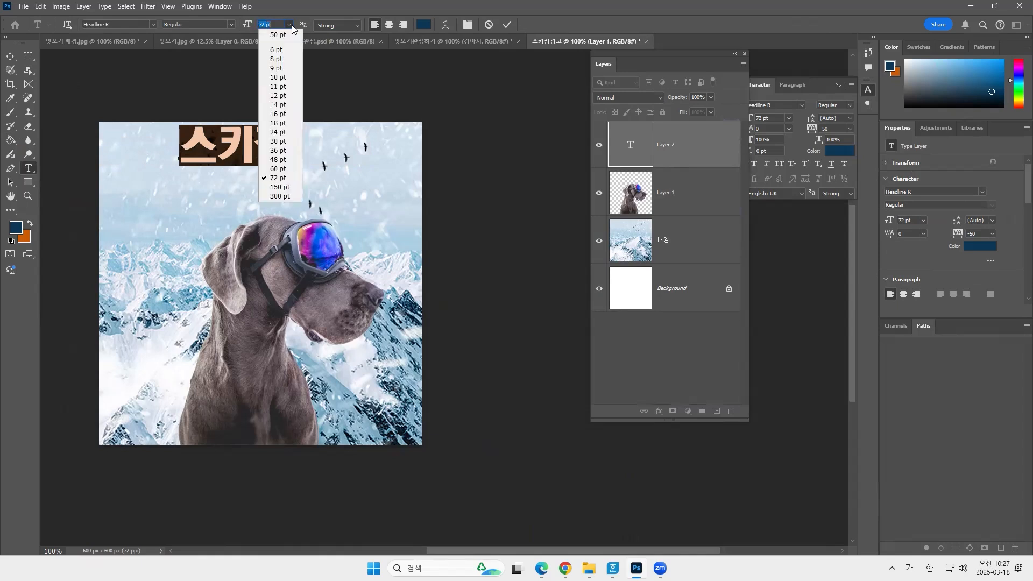
click(281, 178)
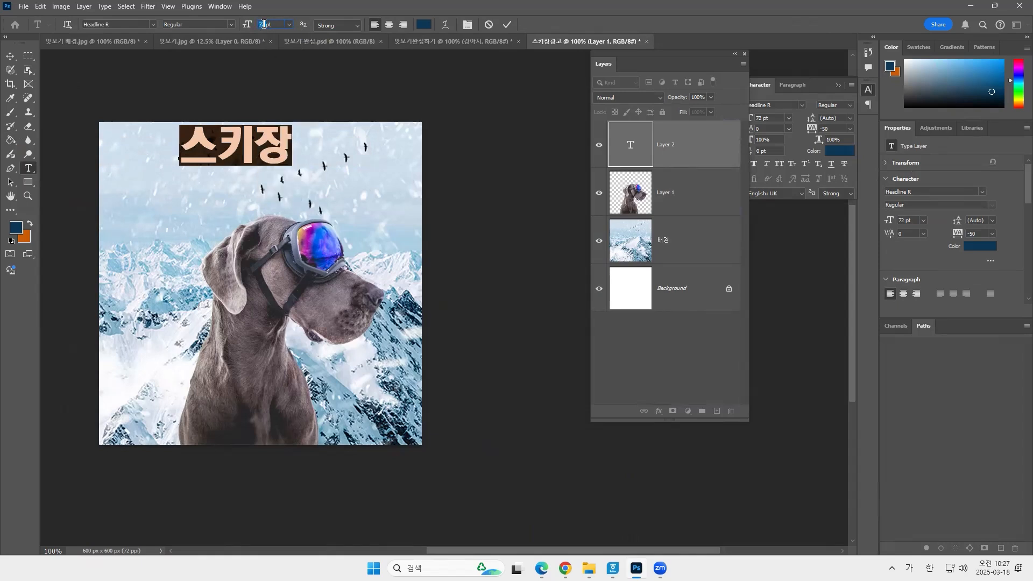
text(100)
key(Return)
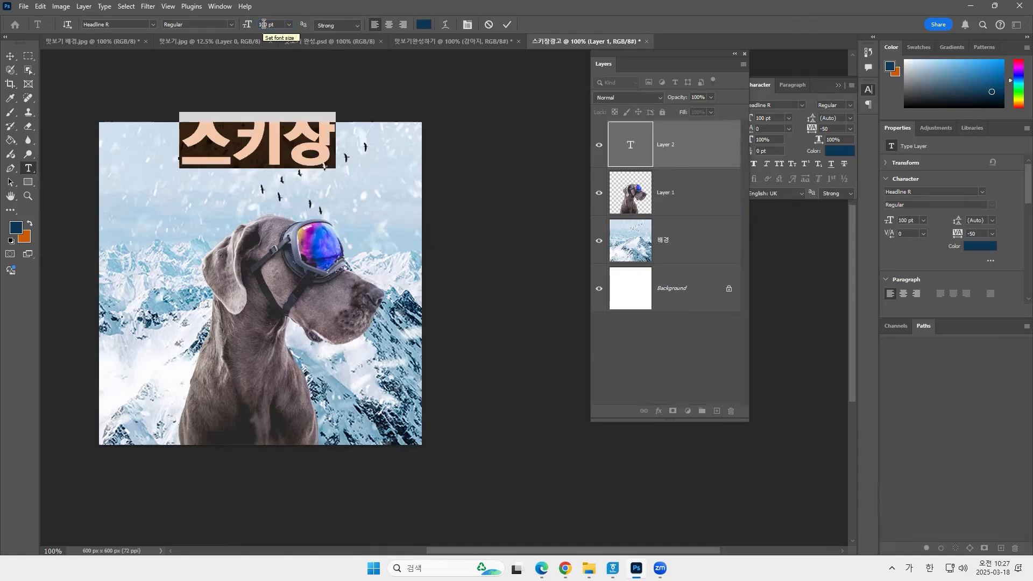
click(10, 56)
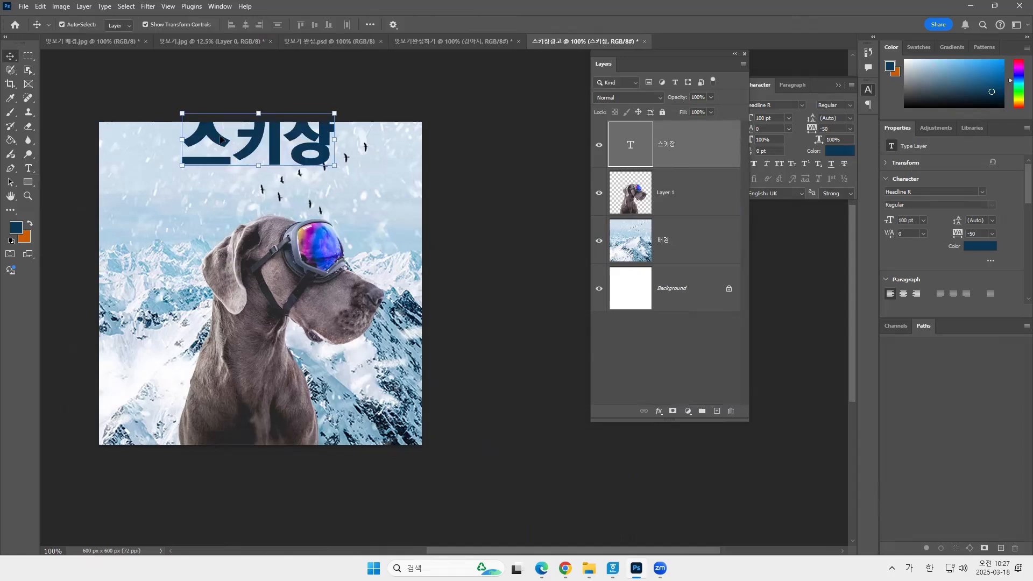
drag(277, 158, 281, 188)
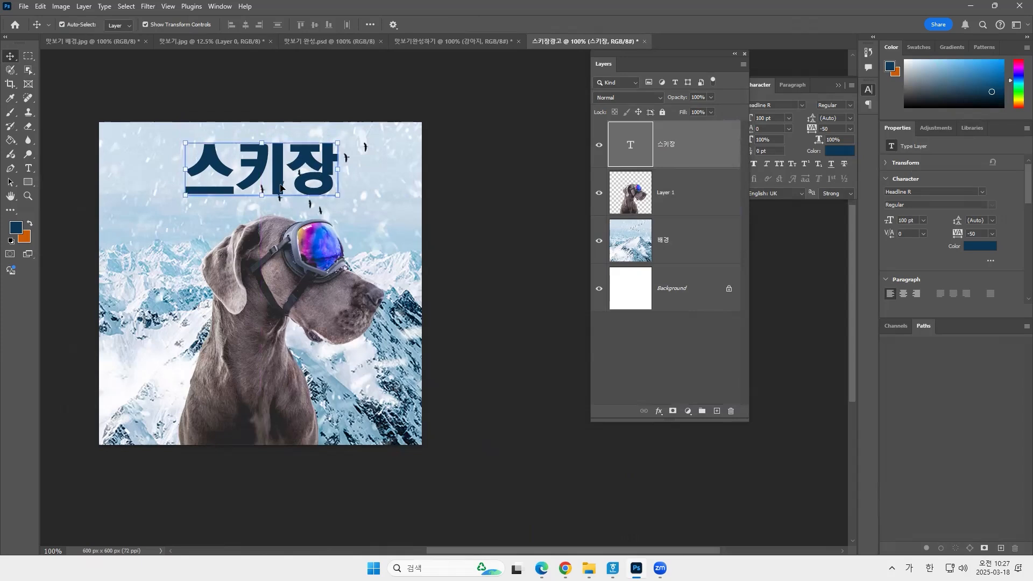
Scale the dog down to about 328 × 367 px, keeping it on the canvas's lower edge beneath the title.
click(289, 263)
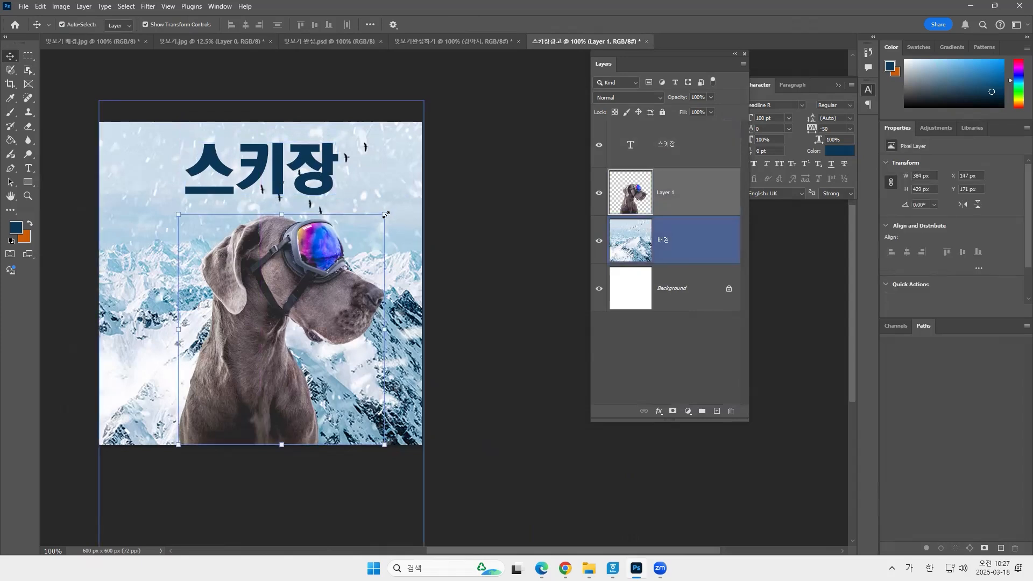
drag(386, 215, 369, 230)
drag(292, 277, 289, 294)
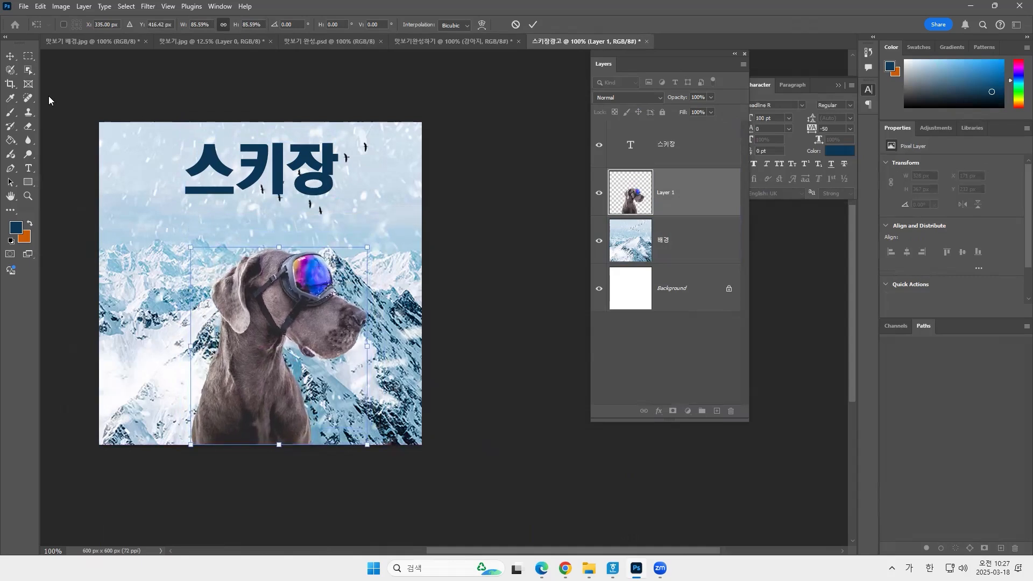
Add a second text line "올겨울 스키장 어디로 갈까?" at 48 pt just below the title.
click(28, 168)
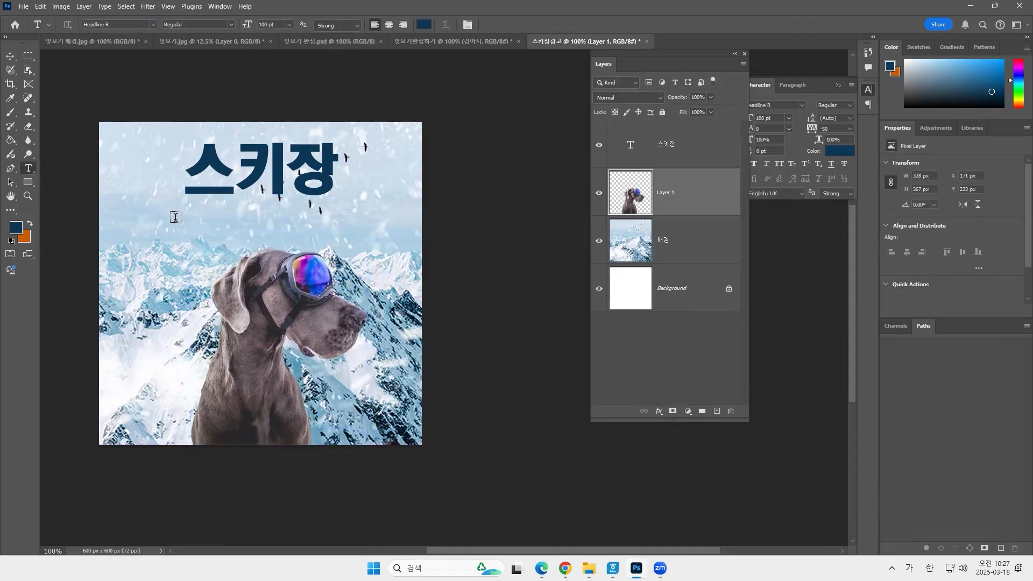
click(288, 24)
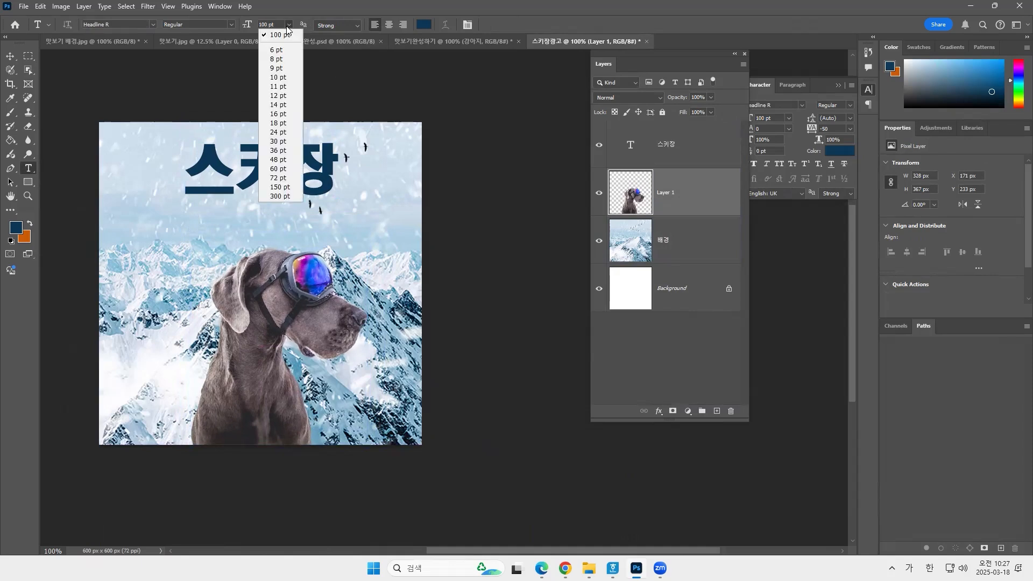
click(278, 169)
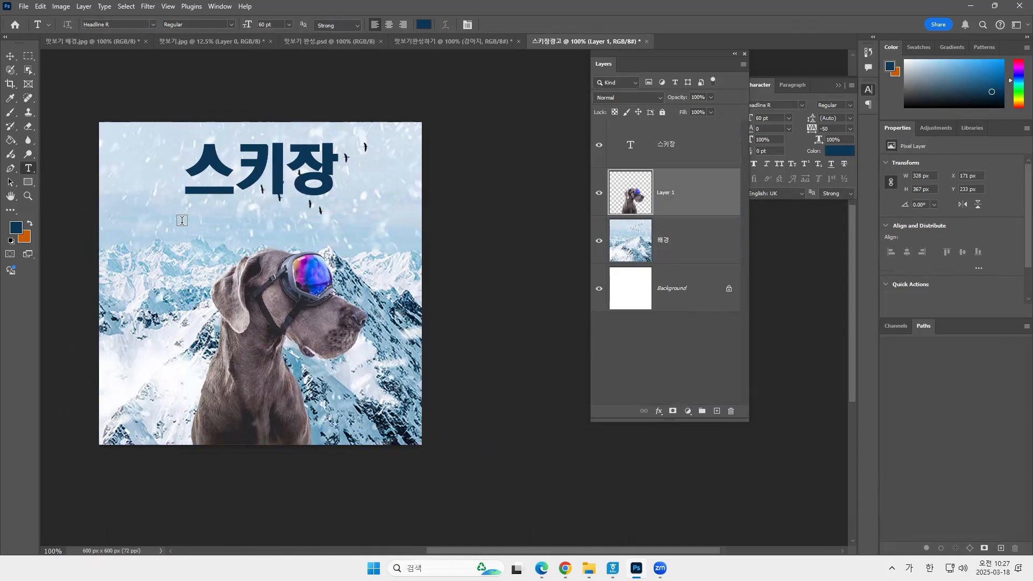
click(182, 219)
click(289, 25)
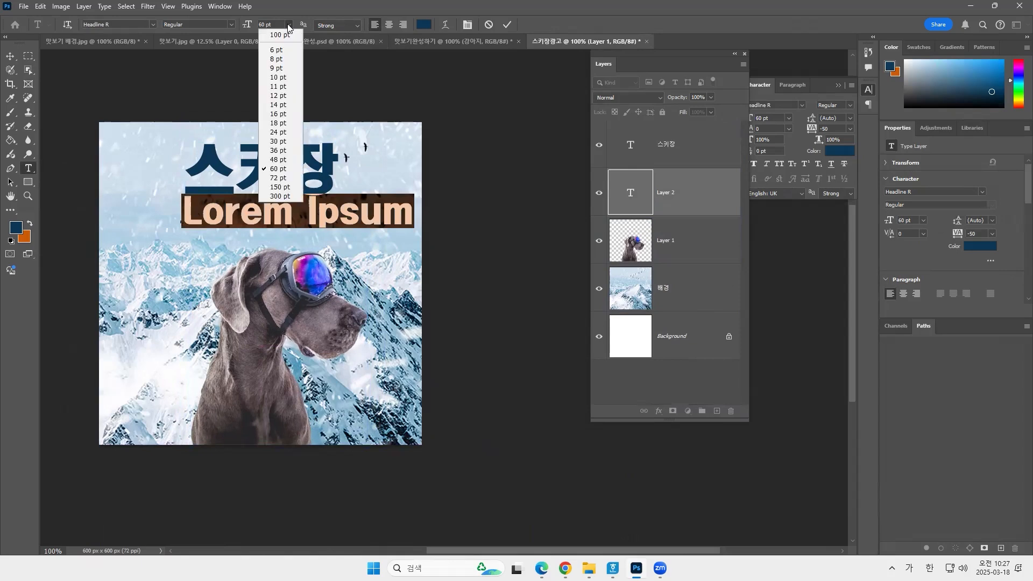
click(278, 159)
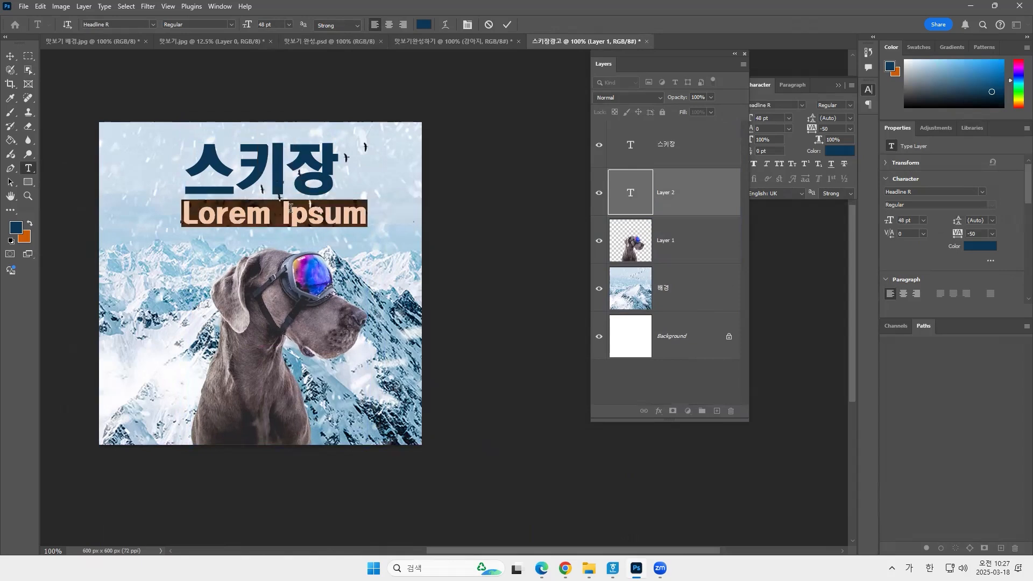
text(오)
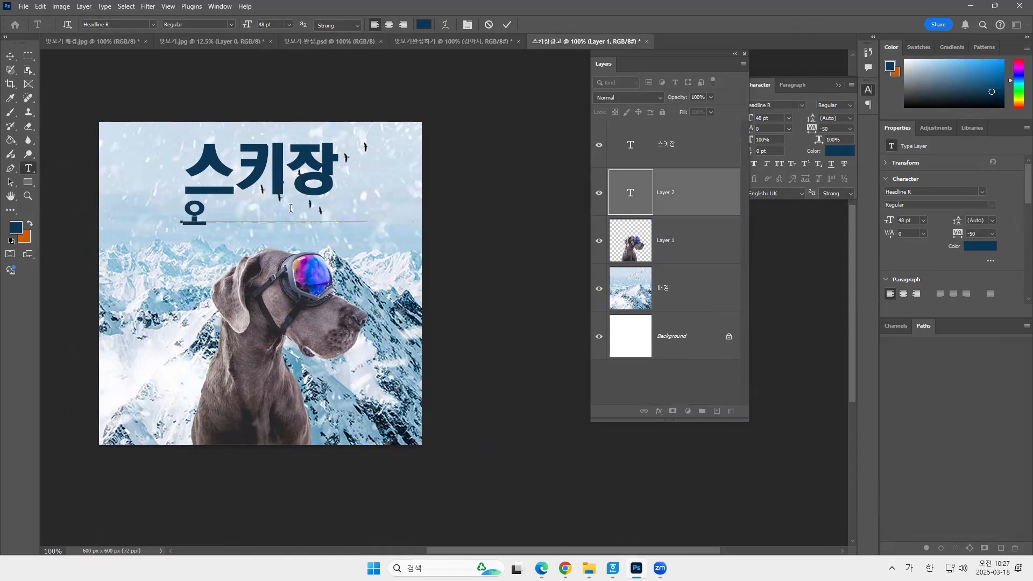
text(ㄹ겨울 시)
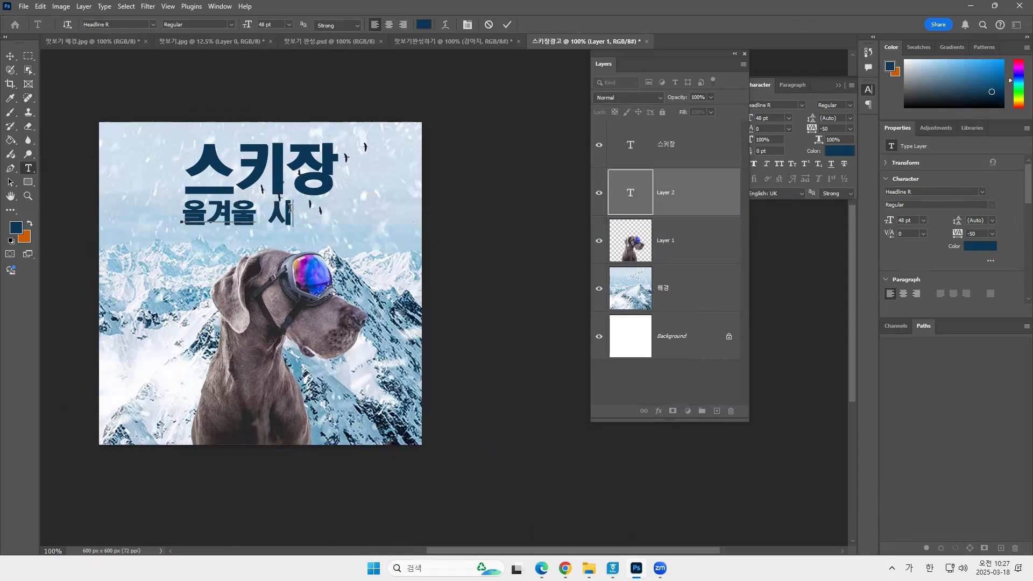
key(BackSpace)
text(ㅡ키장)
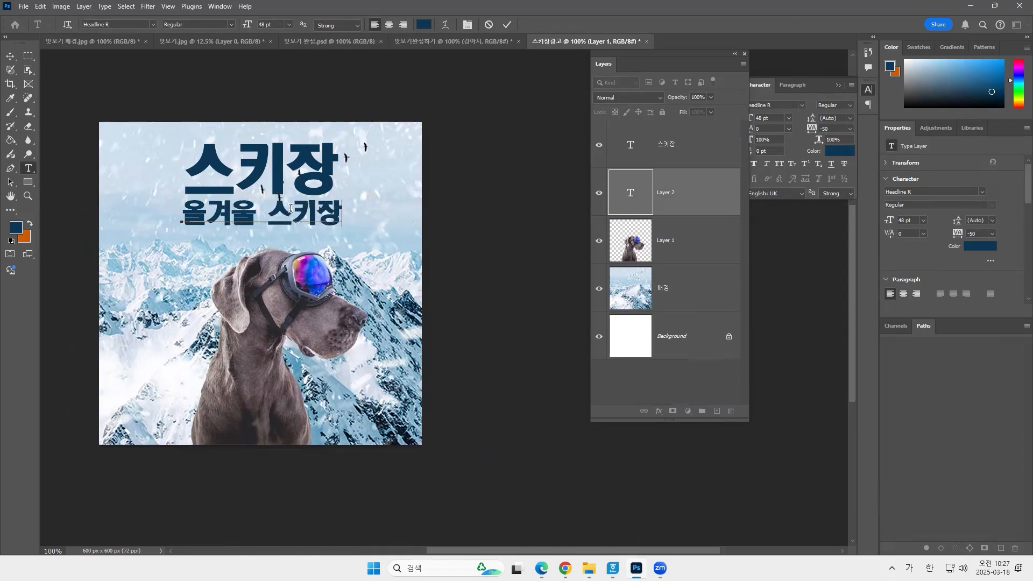
text( 어디로)
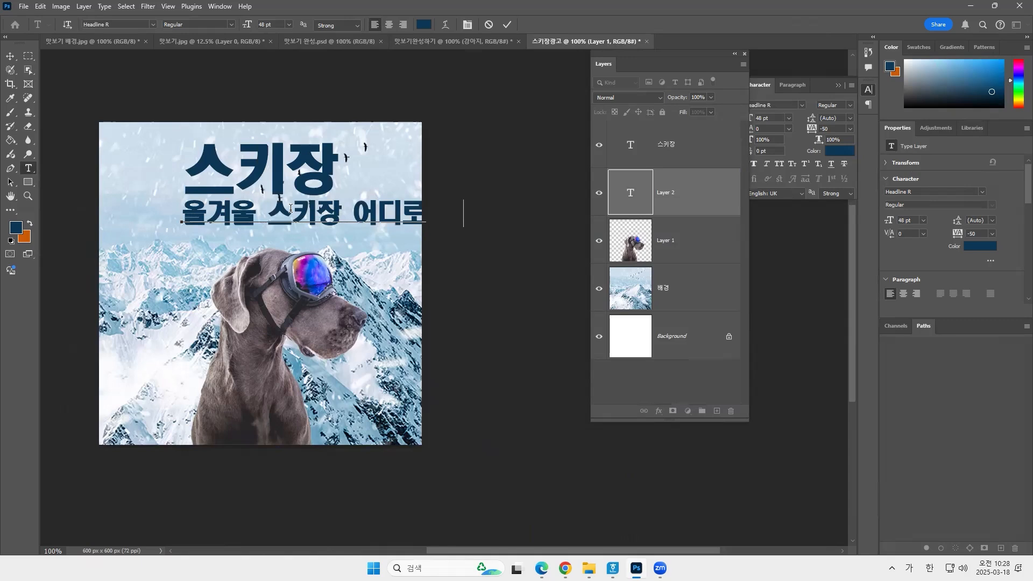
text( 갈까?)
Reduce the line "올겨울 스키장 어디로 갈까?" to 24 pt and move it slightly up, closer beneath the title.
triple_click(288, 205)
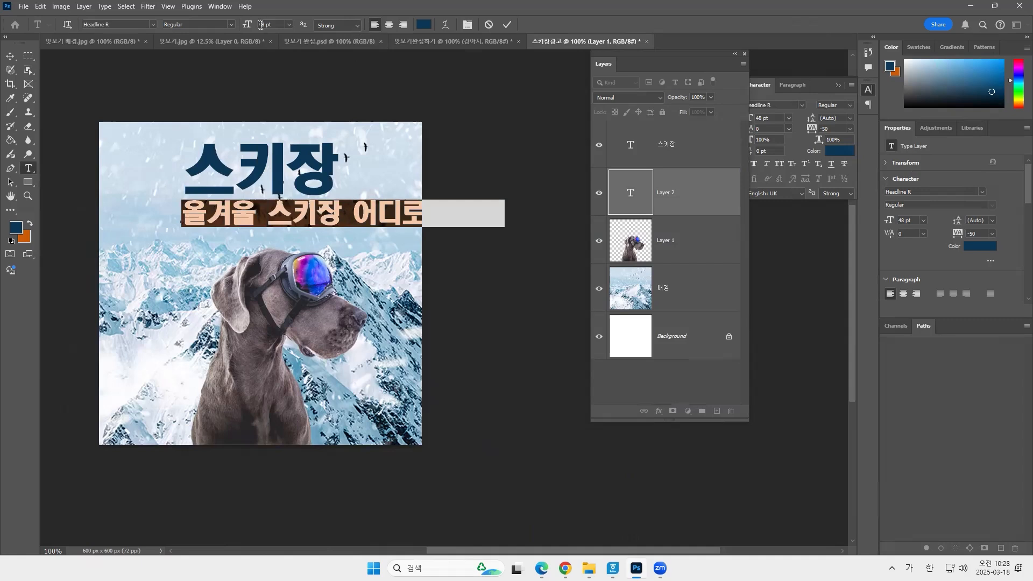
click(289, 25)
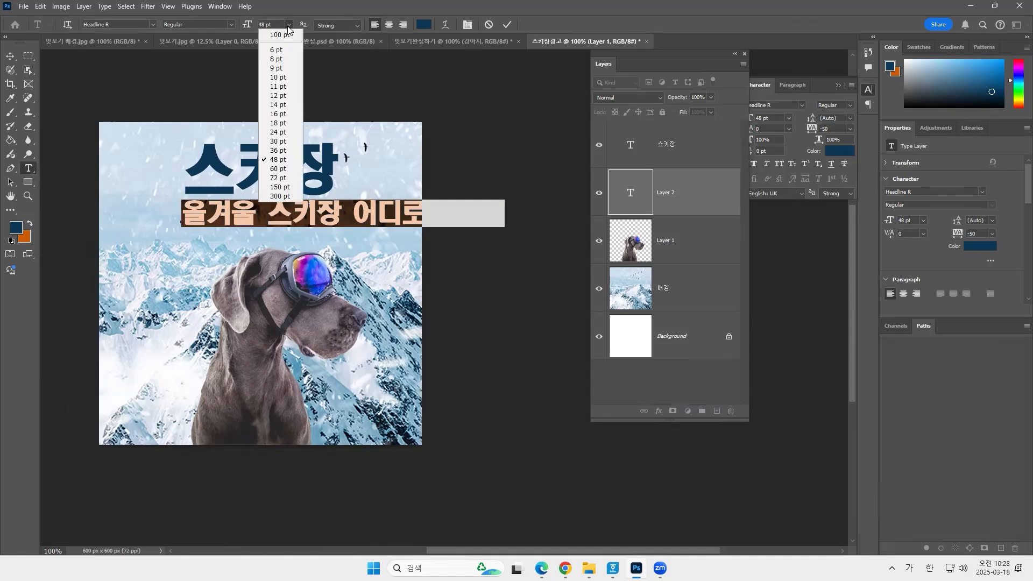
click(279, 141)
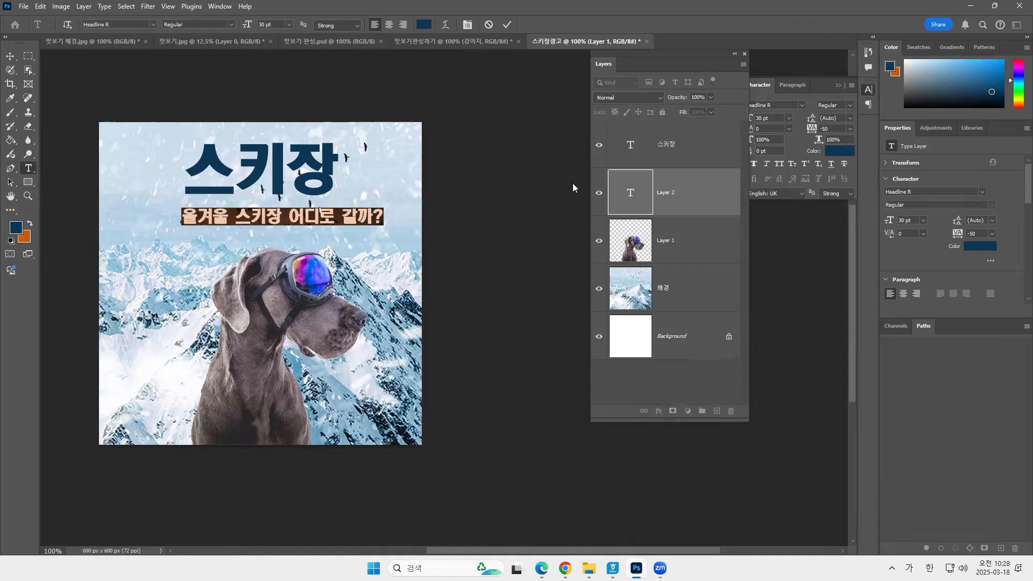
click(289, 25)
click(278, 132)
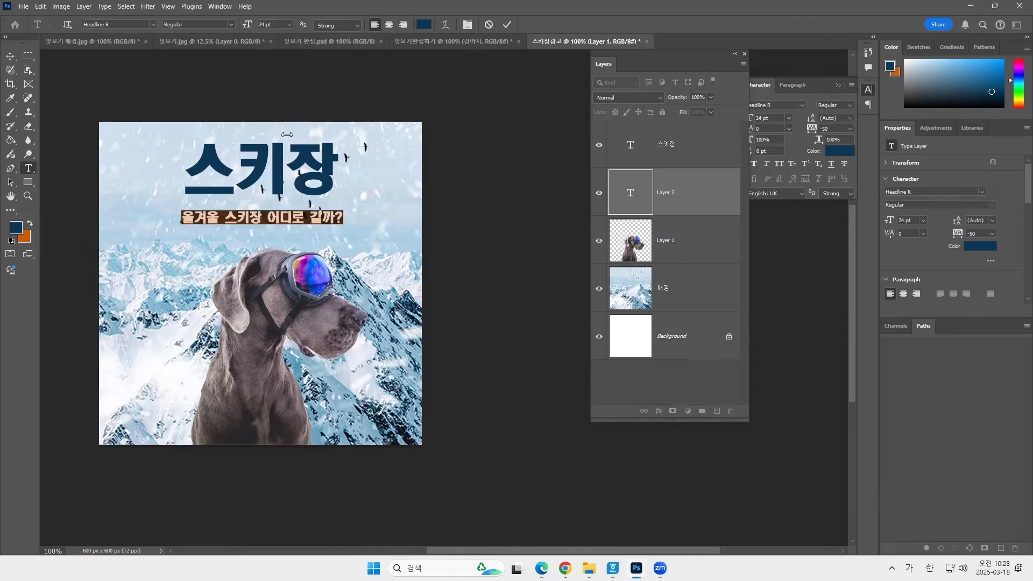
click(10, 56)
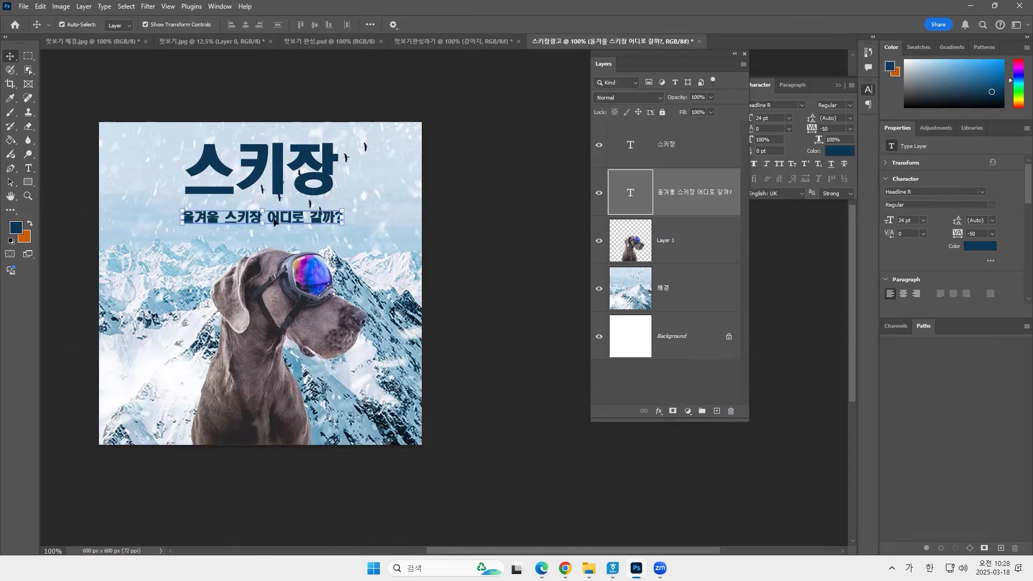
drag(277, 222, 279, 217)
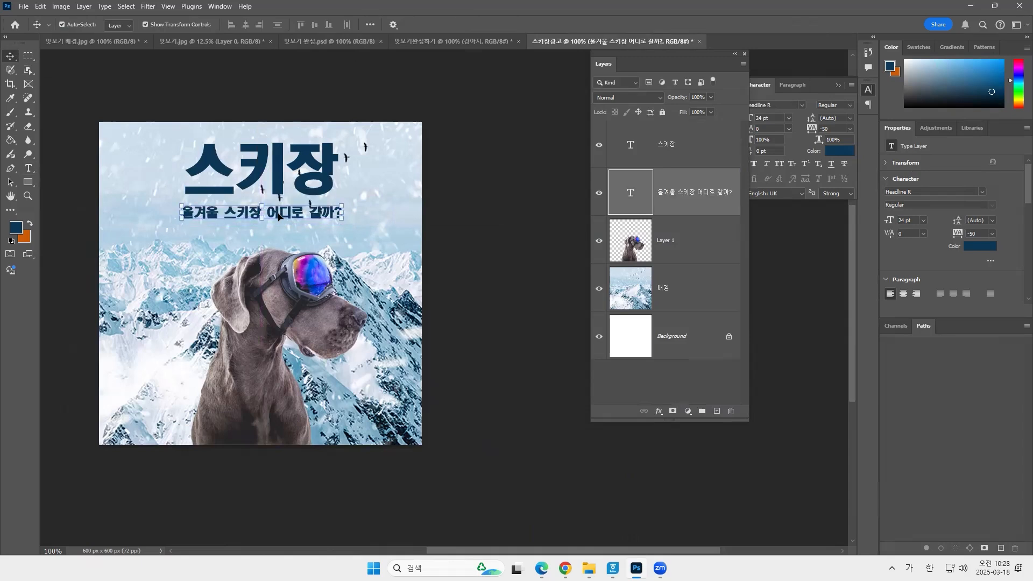
click(451, 224)
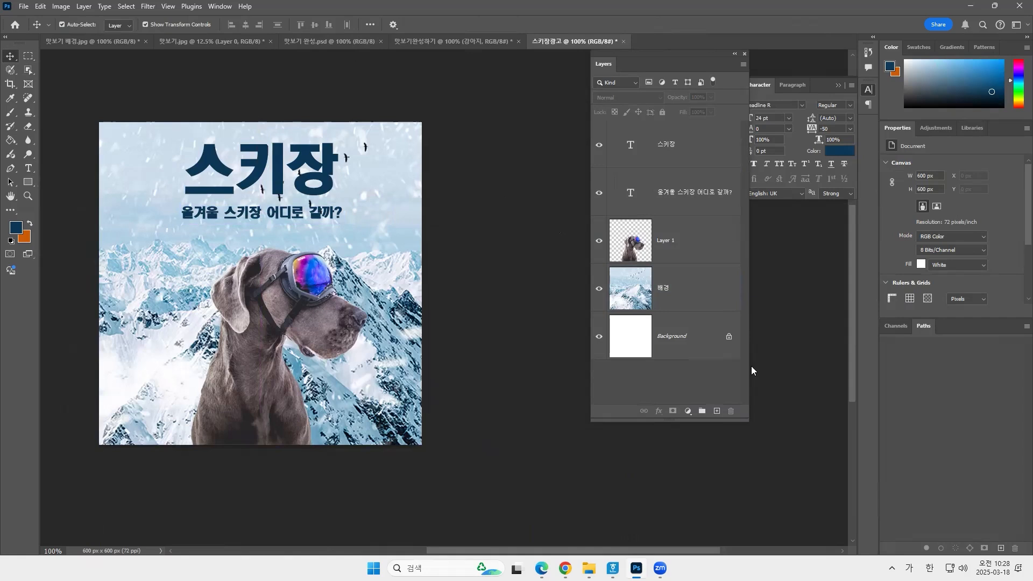
Create a new empty layer above the title text and name it 선.
click(716, 411)
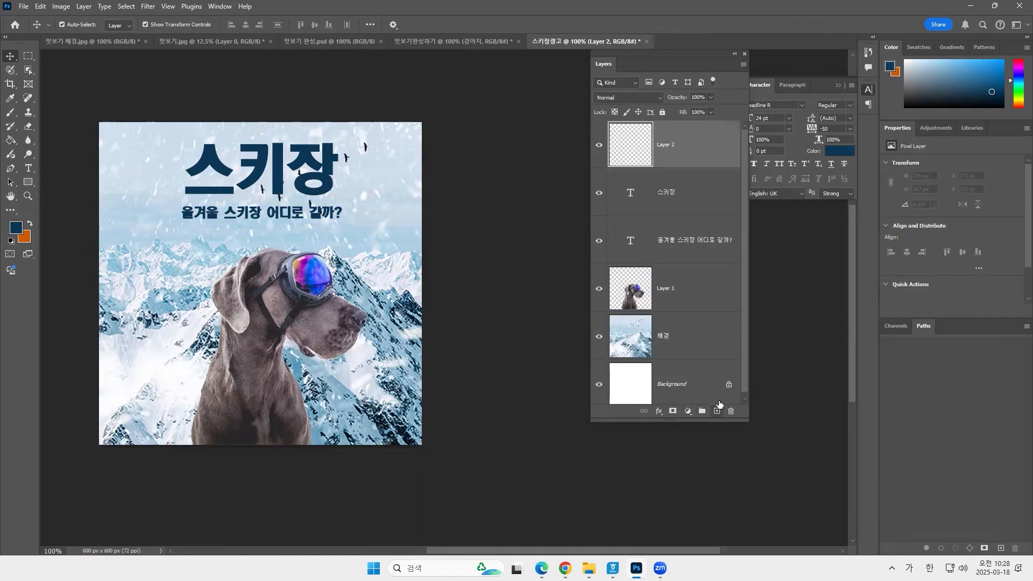
double_click(666, 146)
text(ㅌ)
key(Hangul)
text(선)
key(Return)
Make a rectangular selection about 543 × 546 px on the 선 layer, set in slightly from the canvas edges.
click(29, 56)
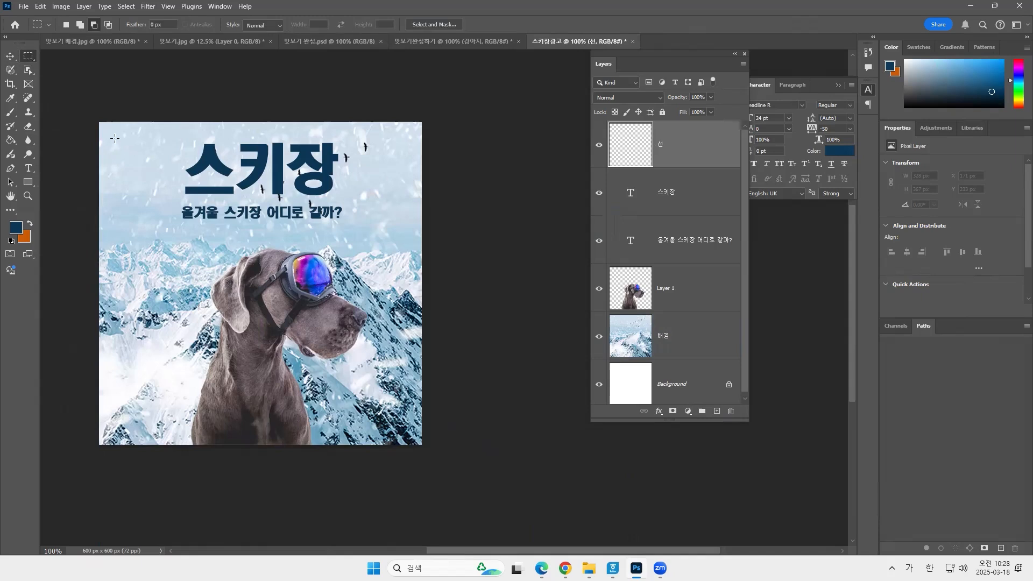
drag(114, 139, 401, 427)
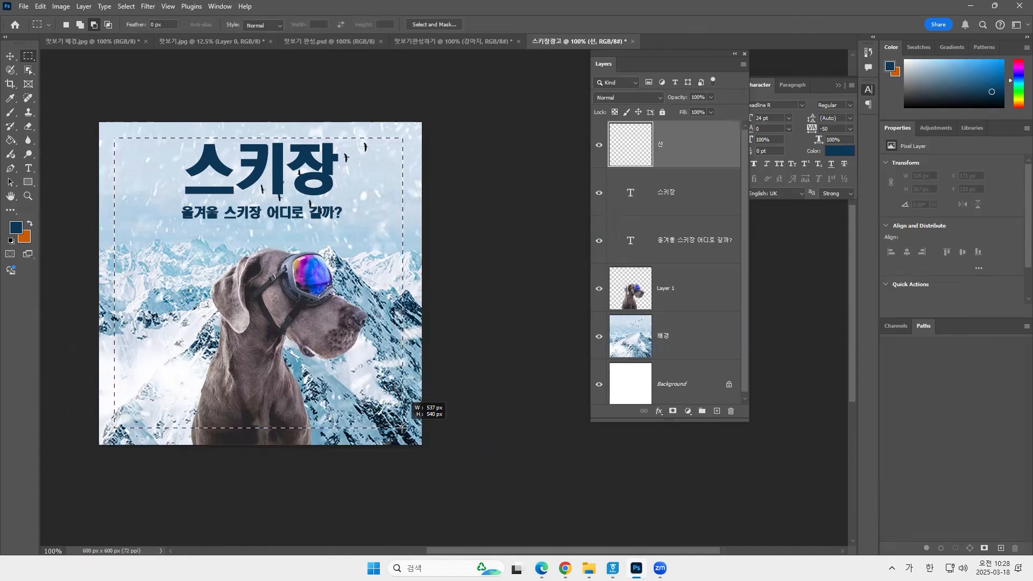
drag(402, 427, 404, 430)
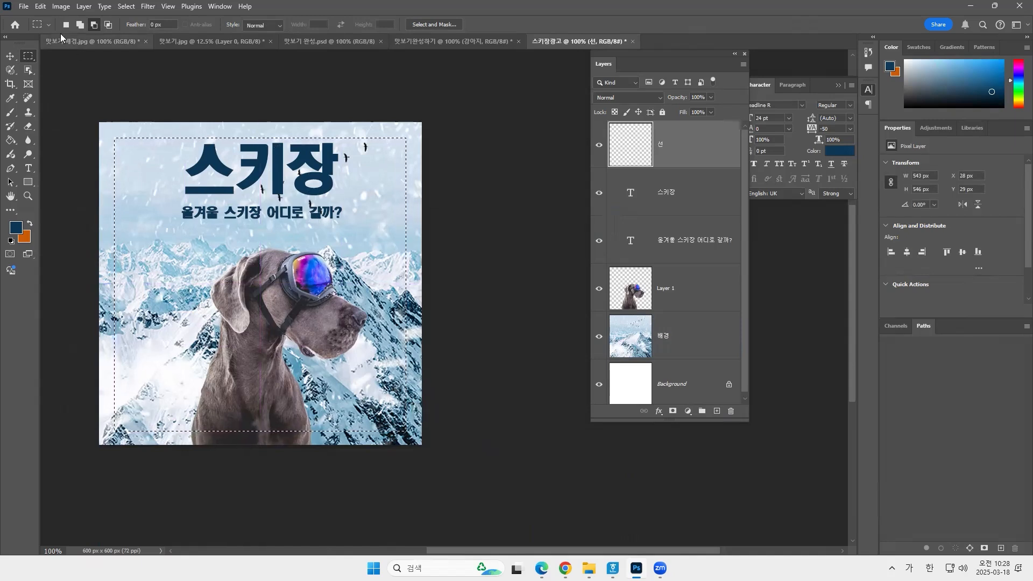
Stroke the rectangular selection with an 8 px centered dark blue line, and deselect it.
click(40, 6)
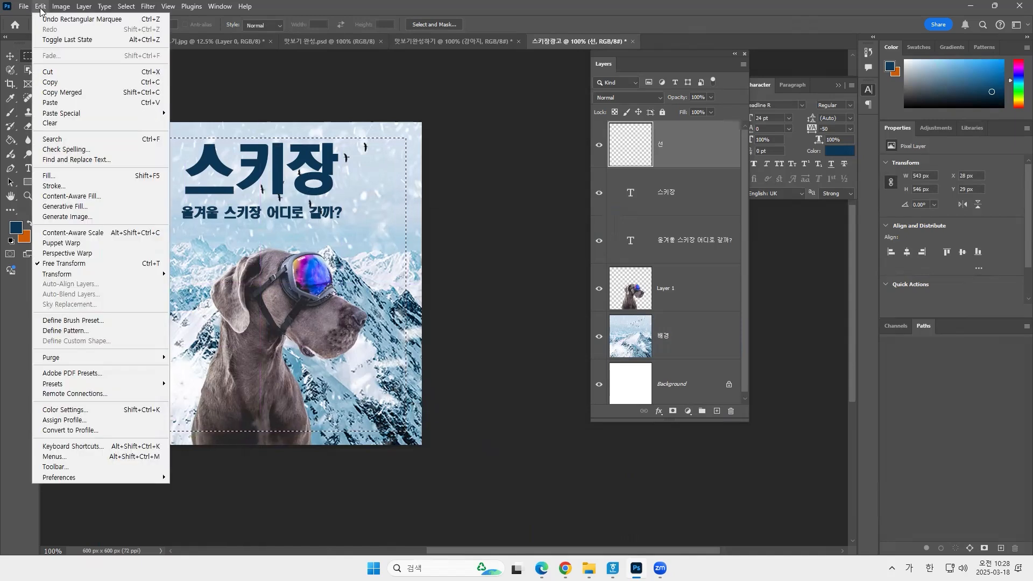
click(98, 189)
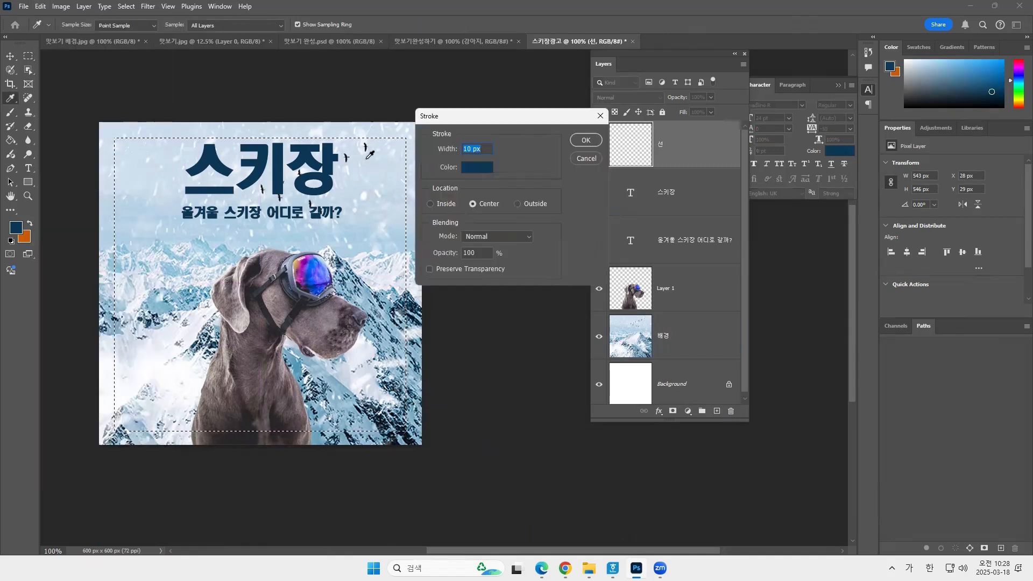
text(8)
click(585, 139)
key(Hangul)
key(ctrl+d)
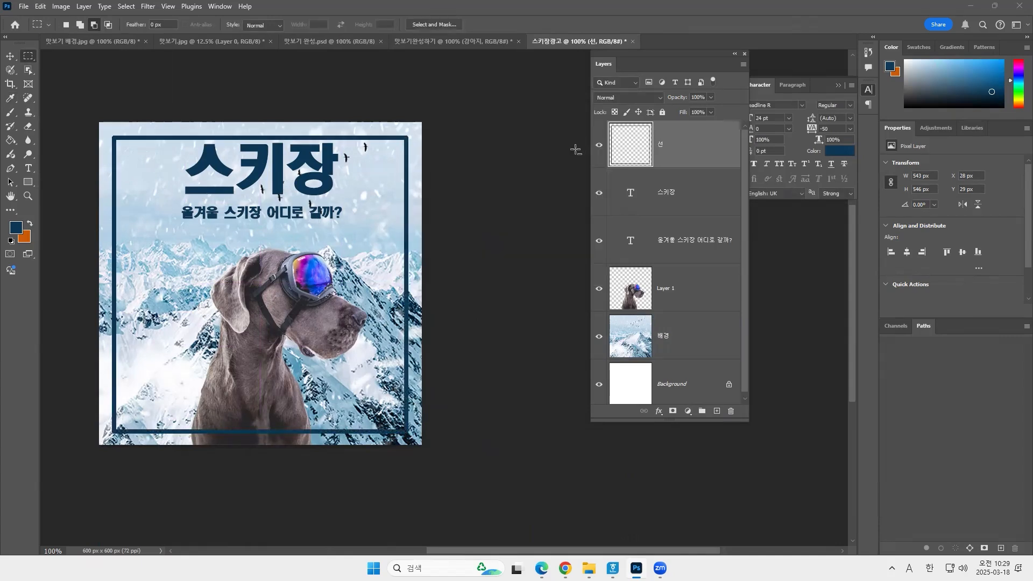
key(Hangul)
key(ctrl+z)
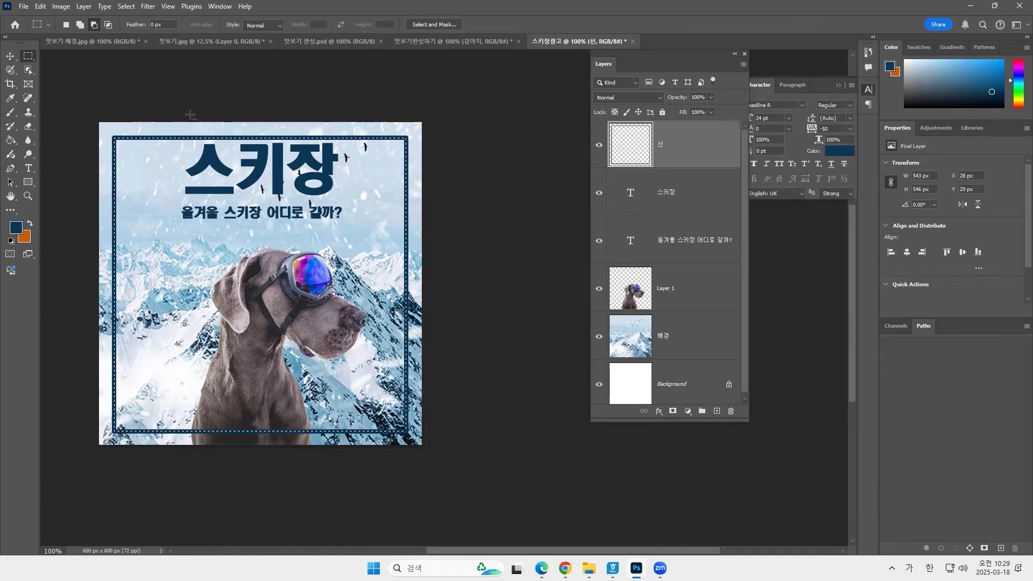
key(ctrl+d)
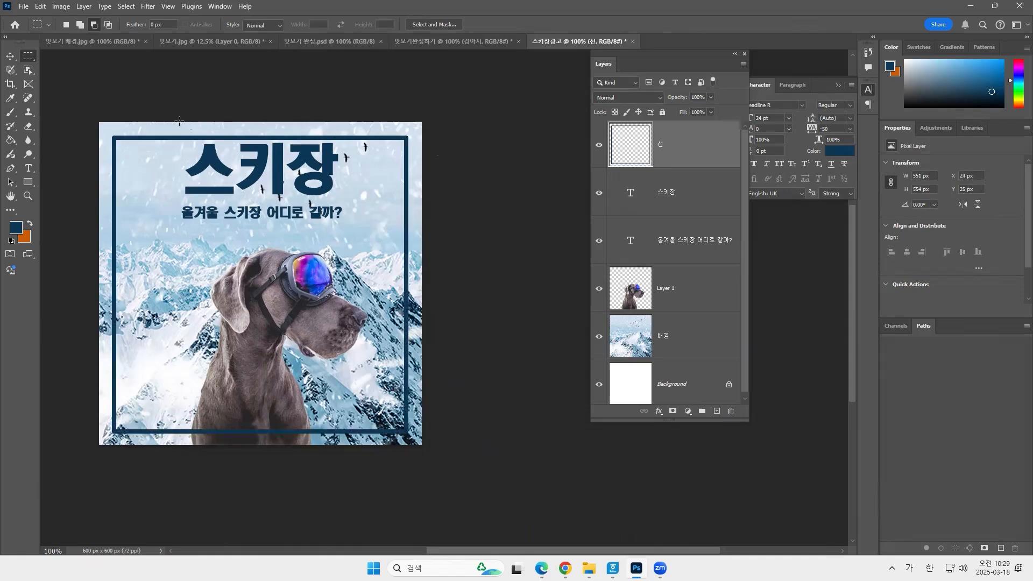
Erase the part of the frame's upper line above the title using a selection about 314 px wide, and deselect.
drag(176, 122, 345, 215)
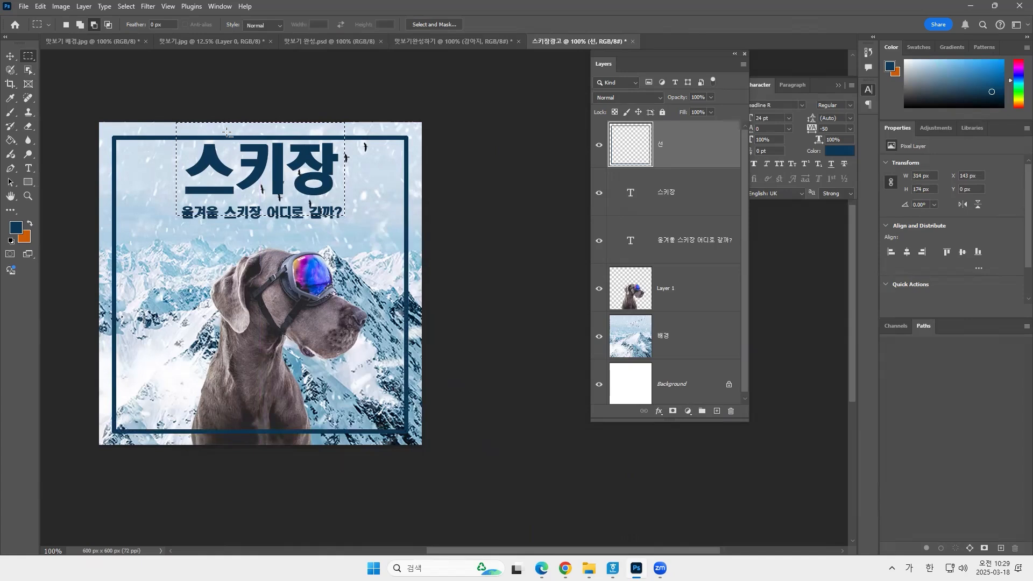
key(Delete)
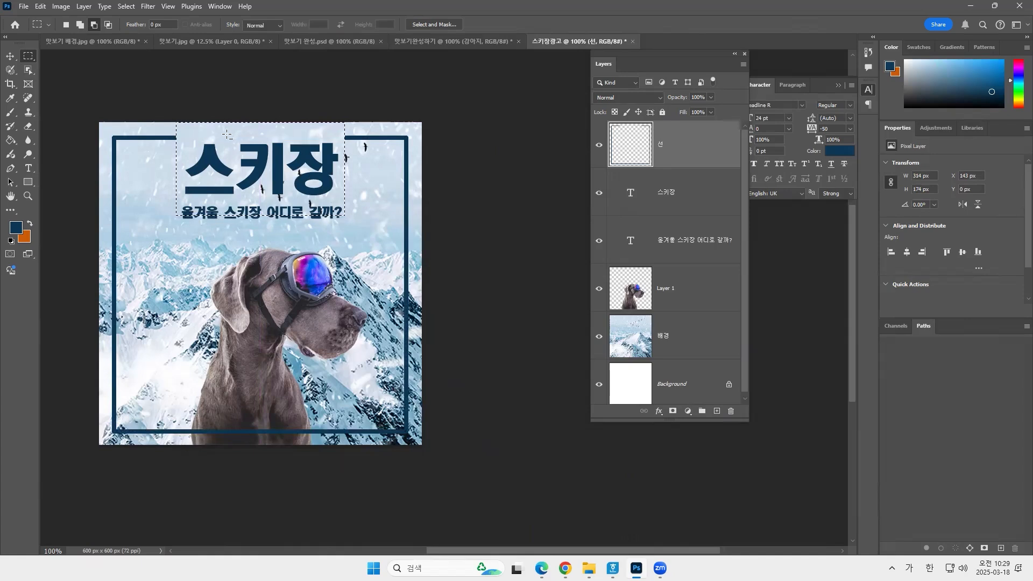
key(ctrl+d)
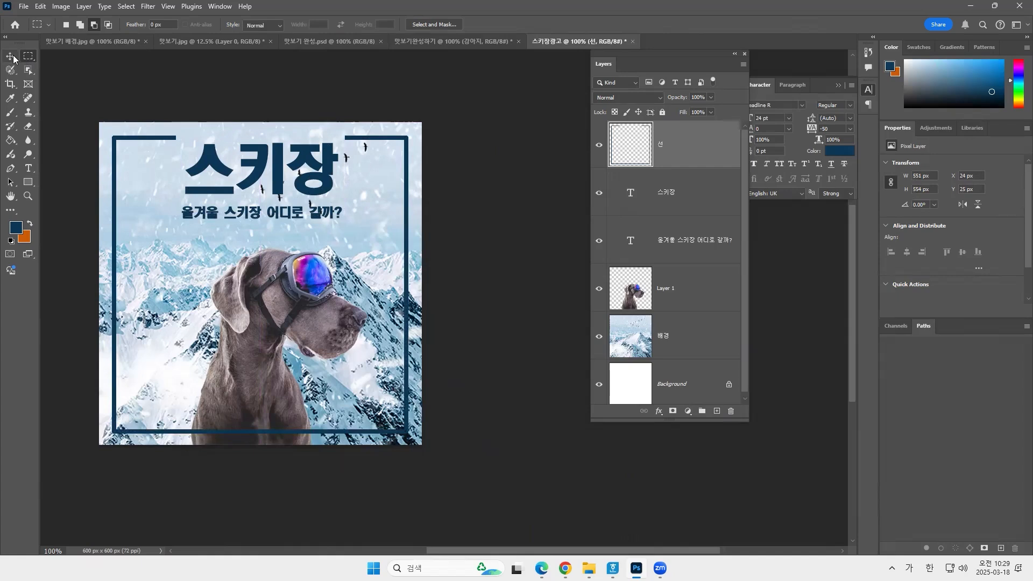
Move the dog layer to the top of the layer stack, in front of the frame, and rename it 강아지.
click(12, 57)
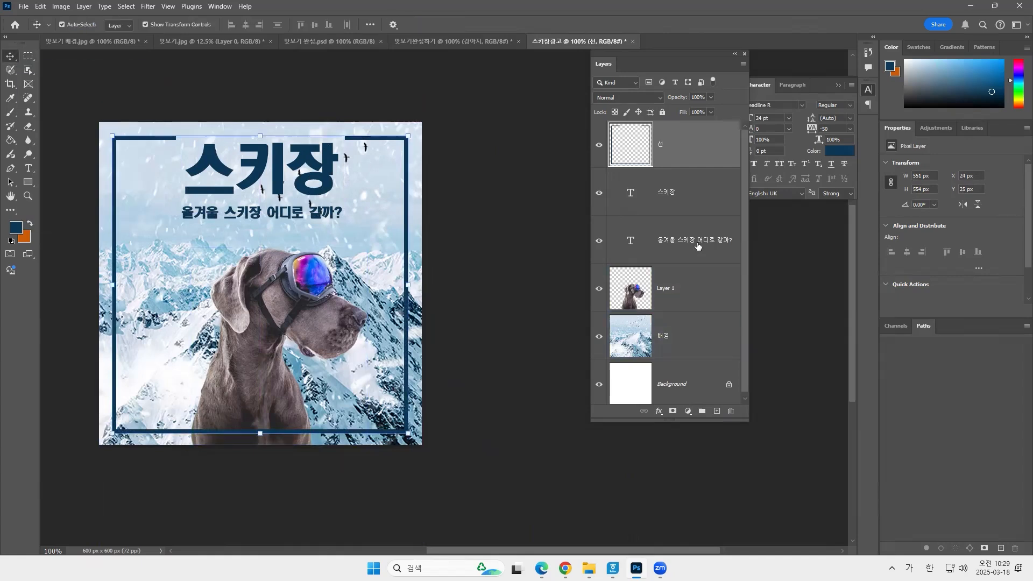
drag(687, 294, 683, 134)
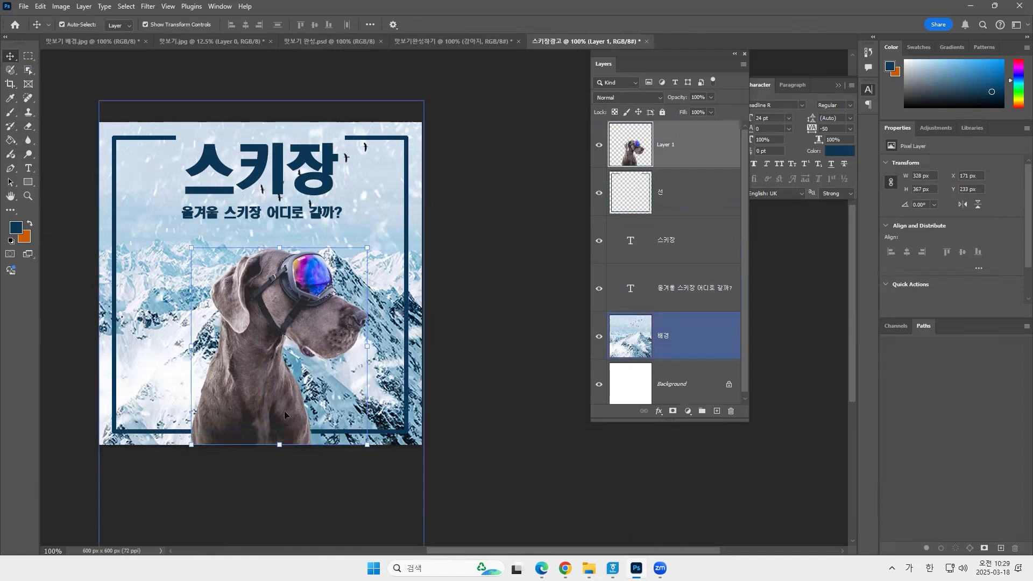
double_click(668, 144)
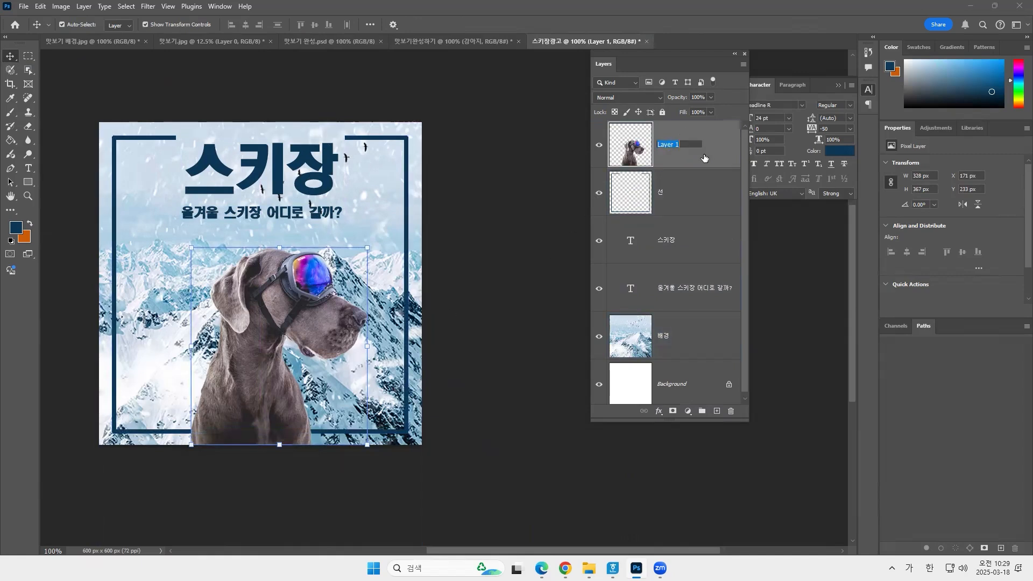
text(강아)
text(아지)
key(Return)
click(699, 340)
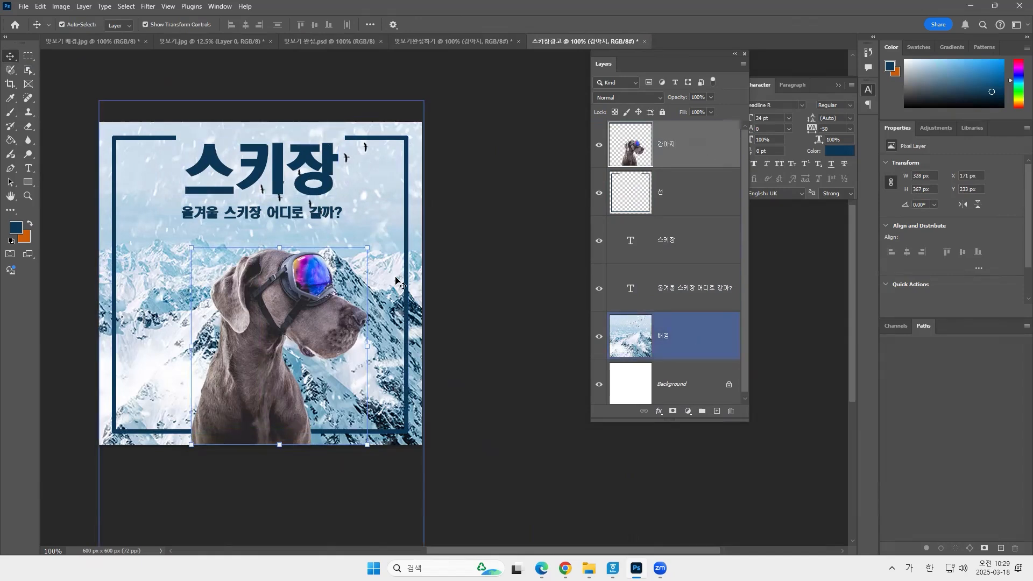
click(492, 300)
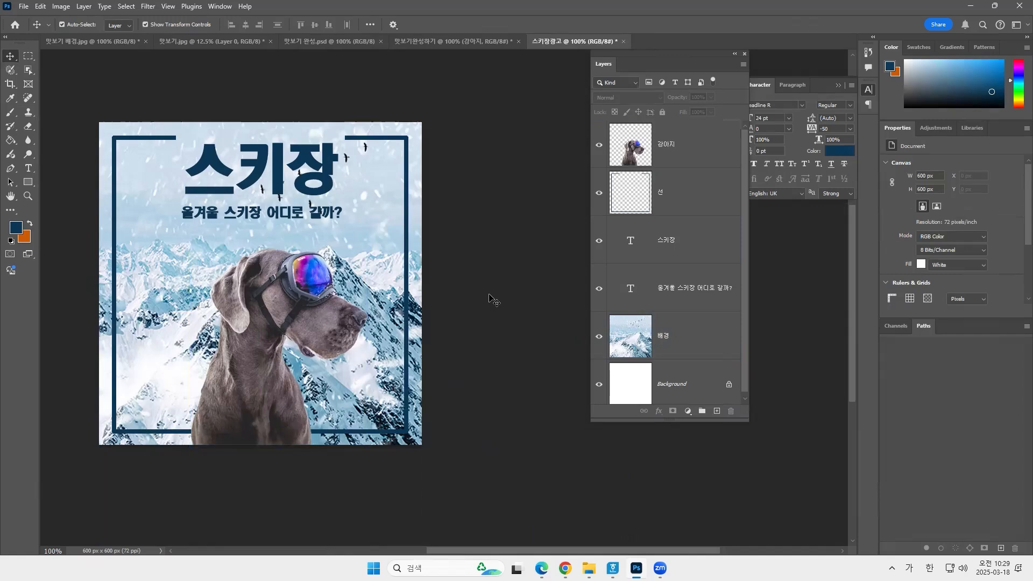
Apply a Brightness/Contrast adjustment to the 배경 layer with brightness 32 and contrast -7.
click(631, 350)
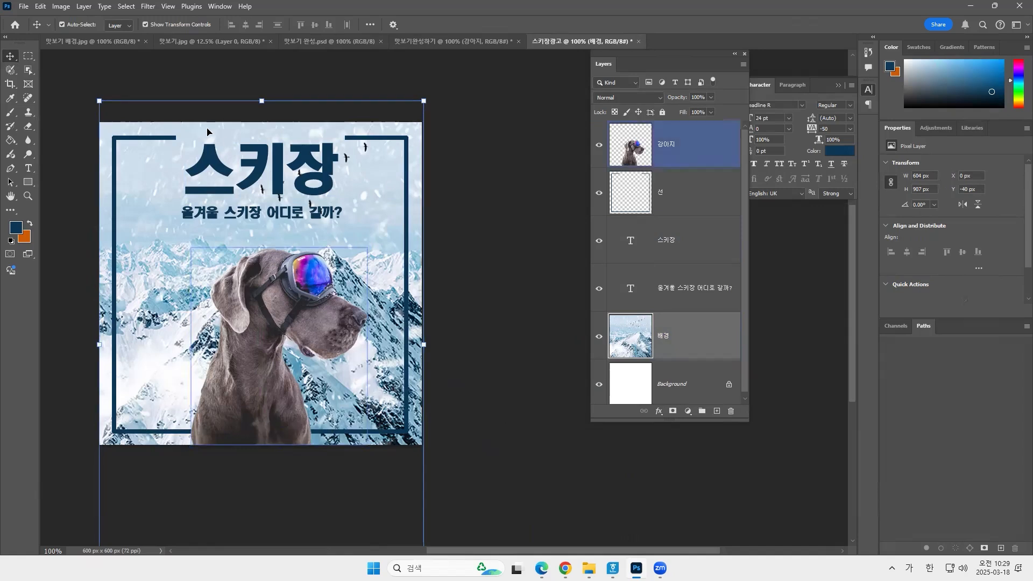
click(59, 7)
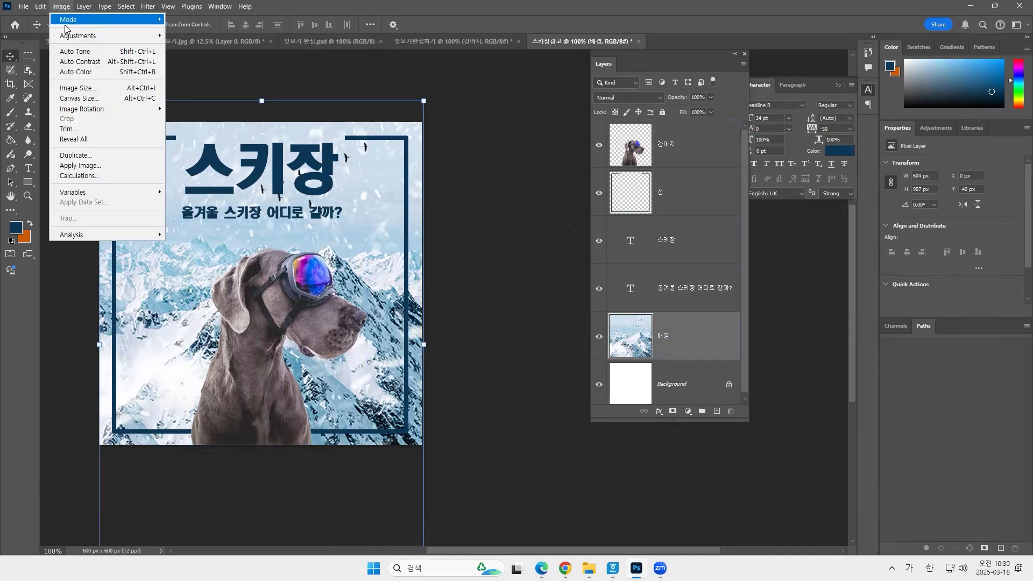
mouse_move(73, 41)
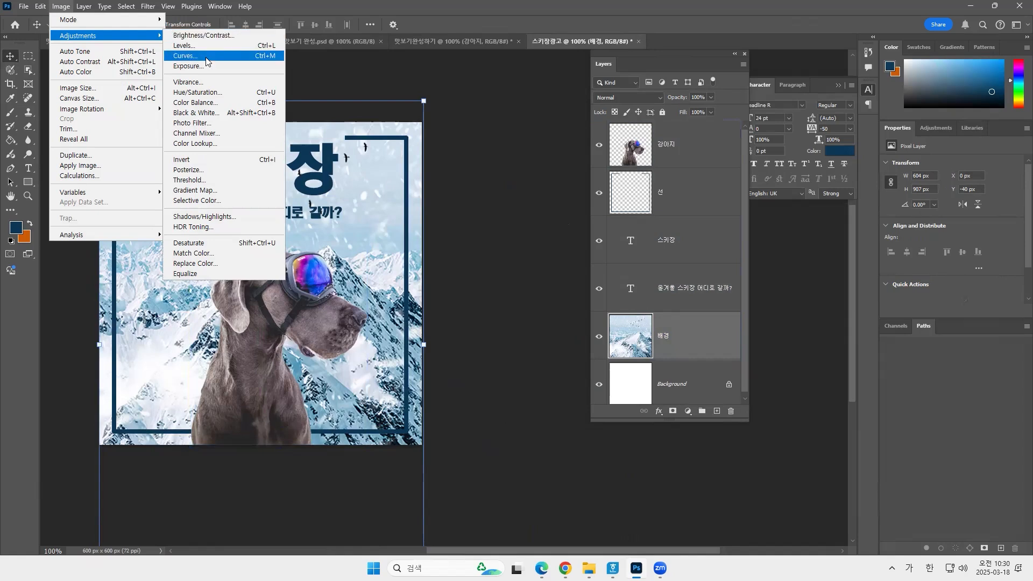
click(428, 119)
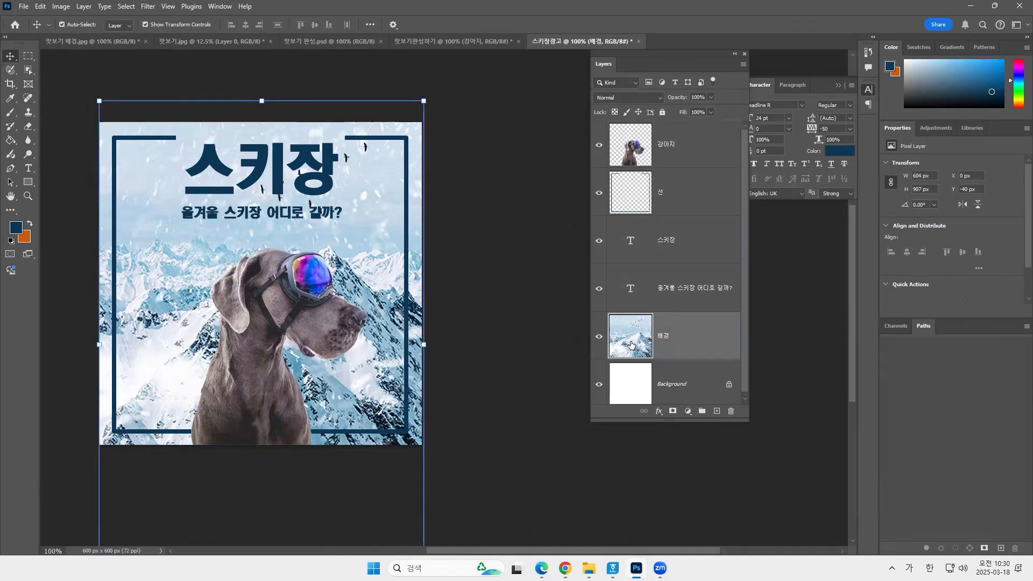
click(61, 9)
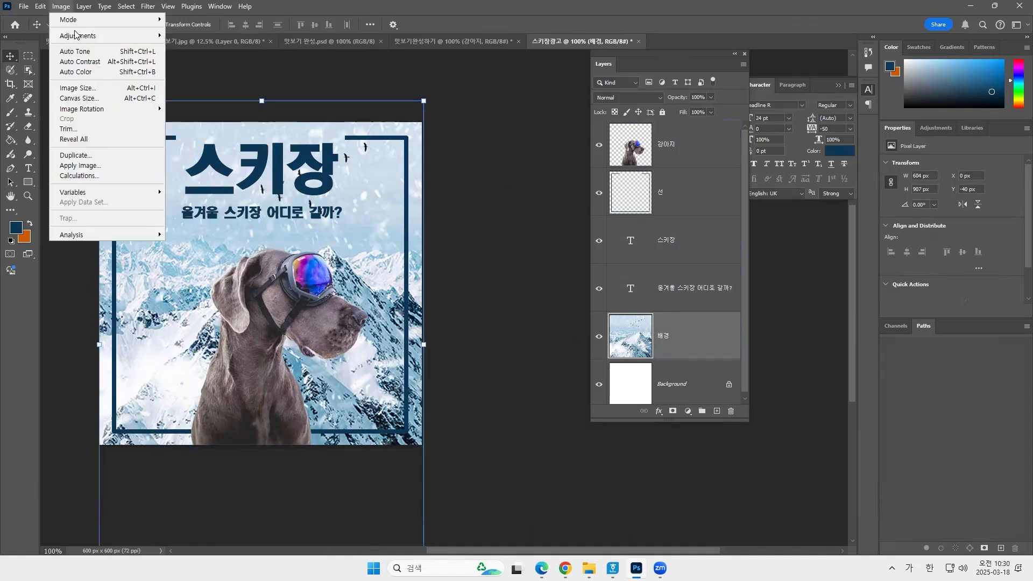
mouse_move(82, 39)
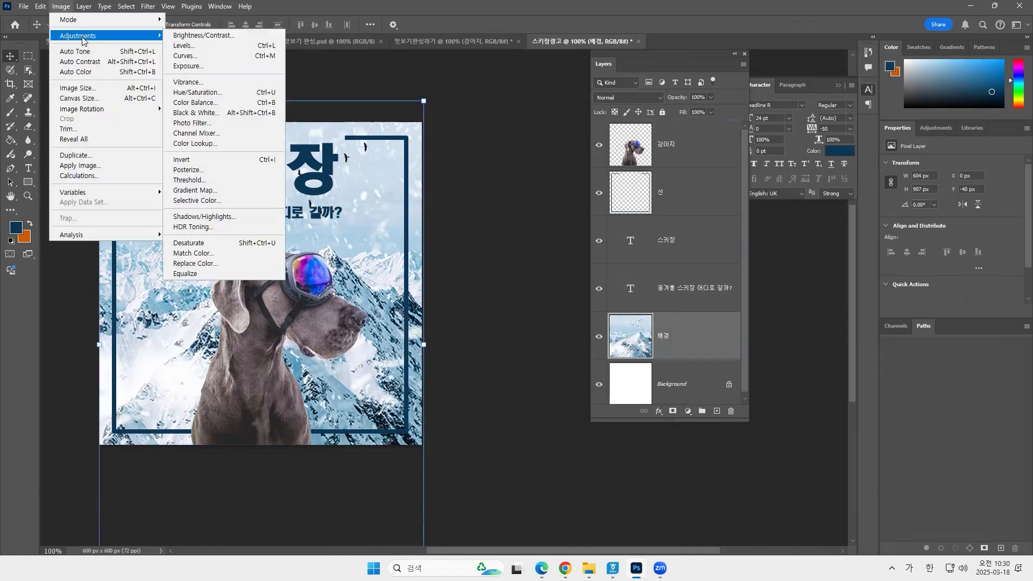
click(217, 41)
drag(488, 170, 502, 173)
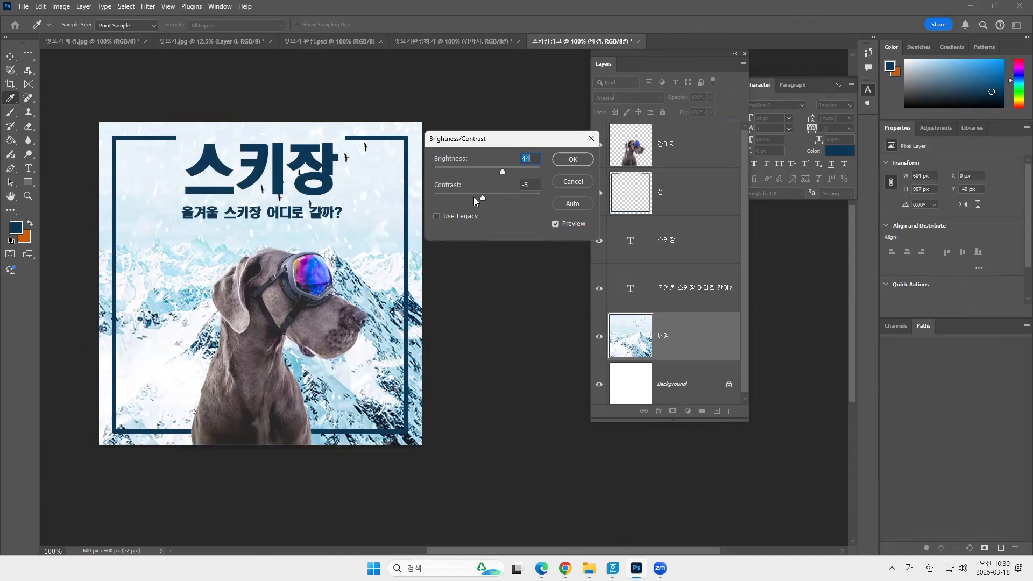
drag(515, 199, 466, 200)
key(Tab)
drag(501, 172, 461, 173)
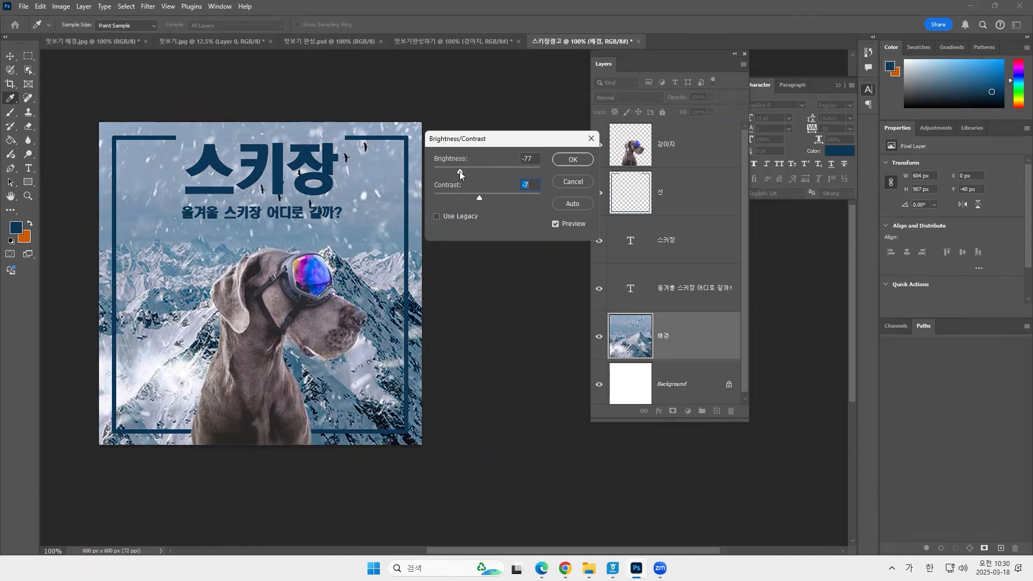
drag(460, 174, 498, 171)
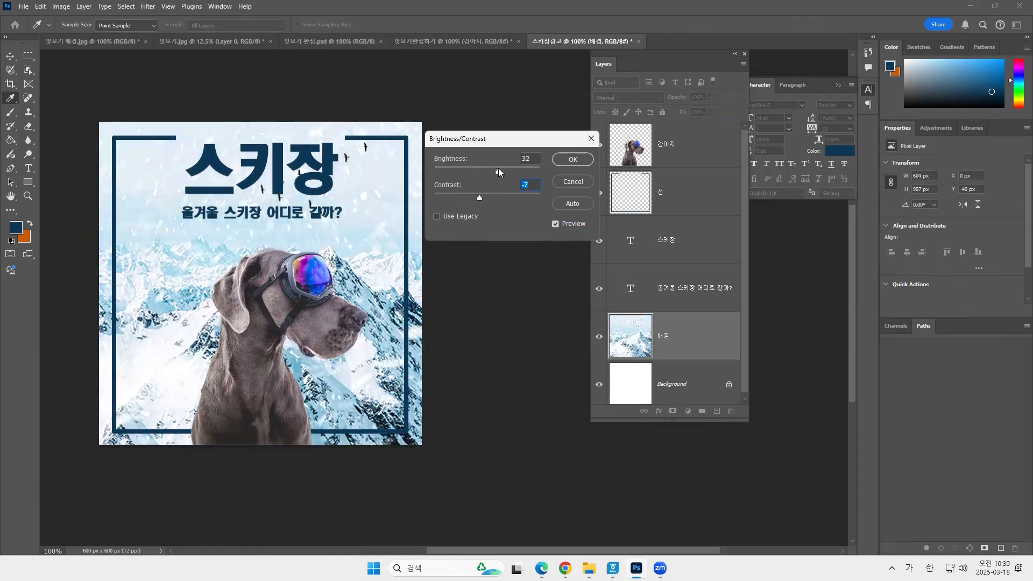
click(571, 161)
key(v)
click(537, 161)
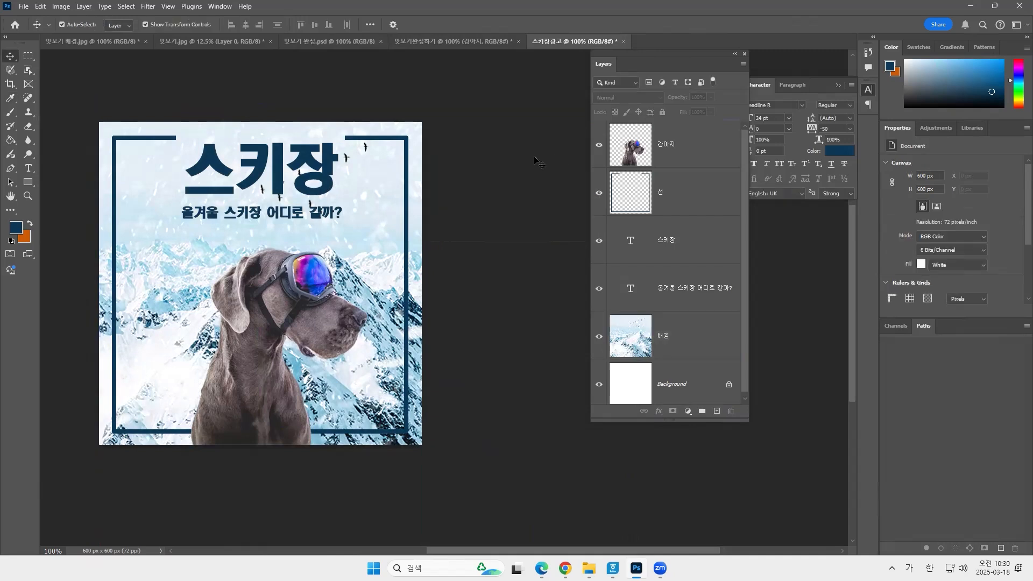
click(428, 176)
click(329, 184)
click(441, 186)
click(457, 191)
Recolor the title text 스키장 to the brighter blue #045d98.
click(677, 240)
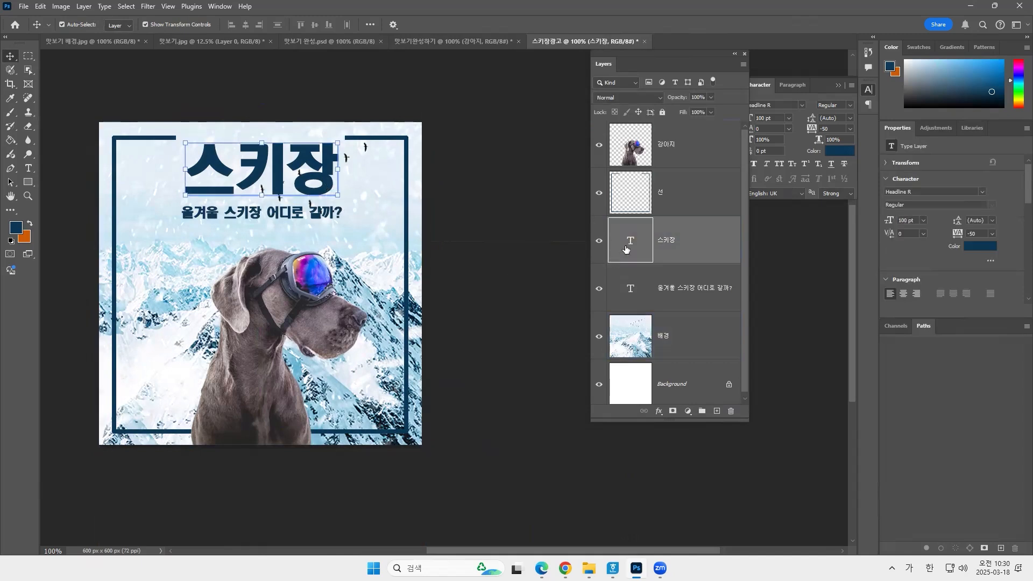
click(26, 171)
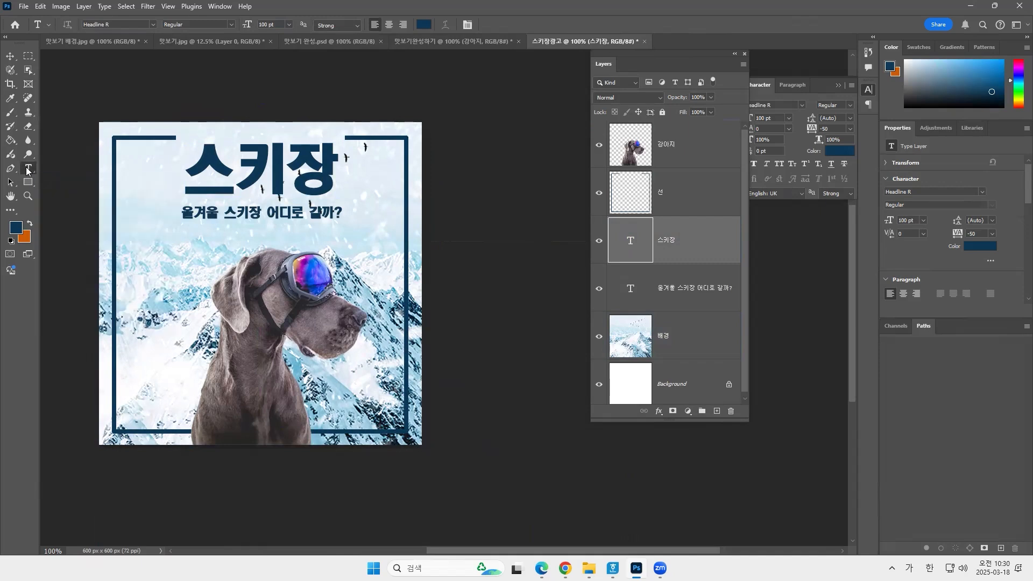
double_click(279, 173)
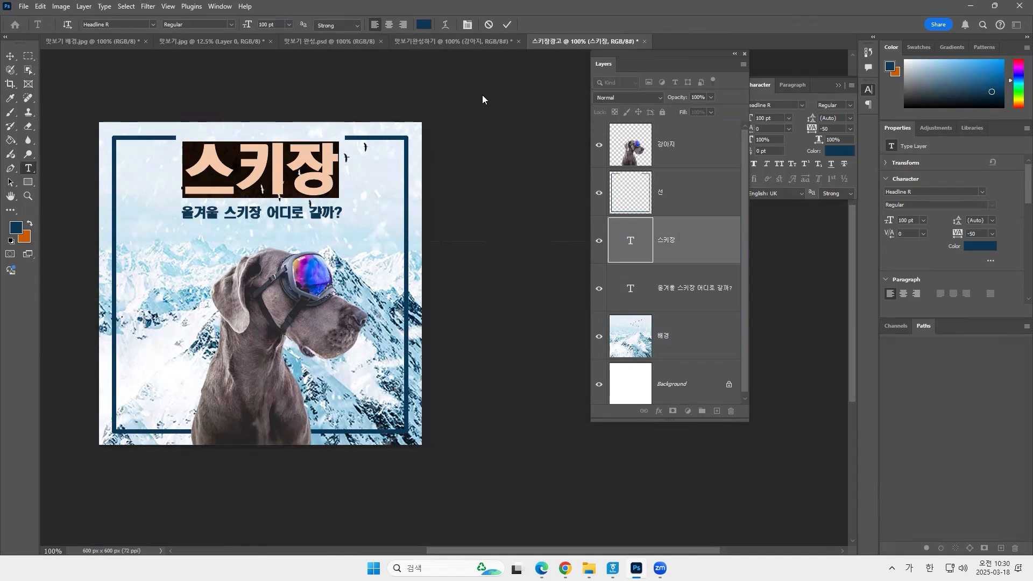
drag(498, 204, 508, 184)
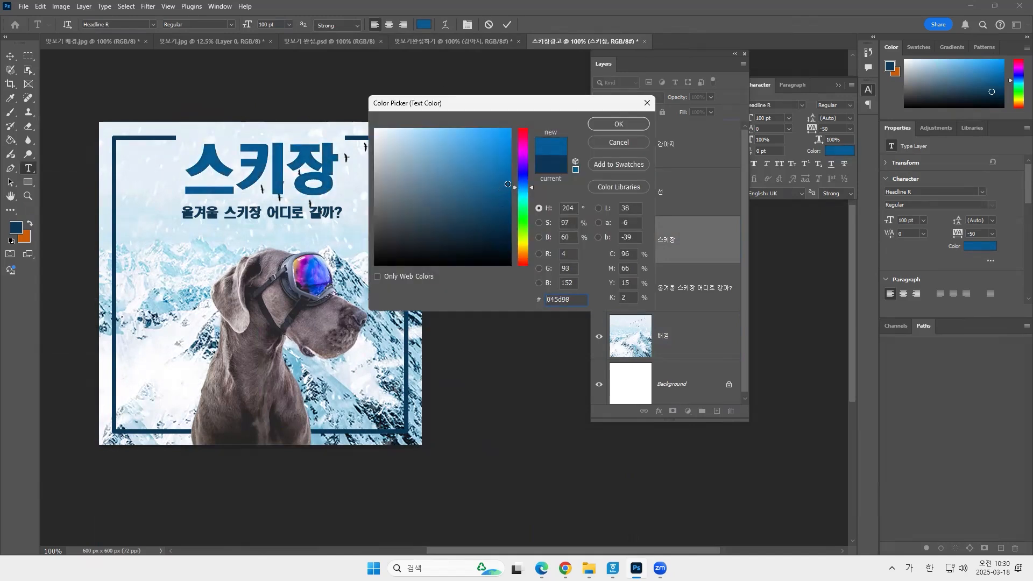
click(606, 124)
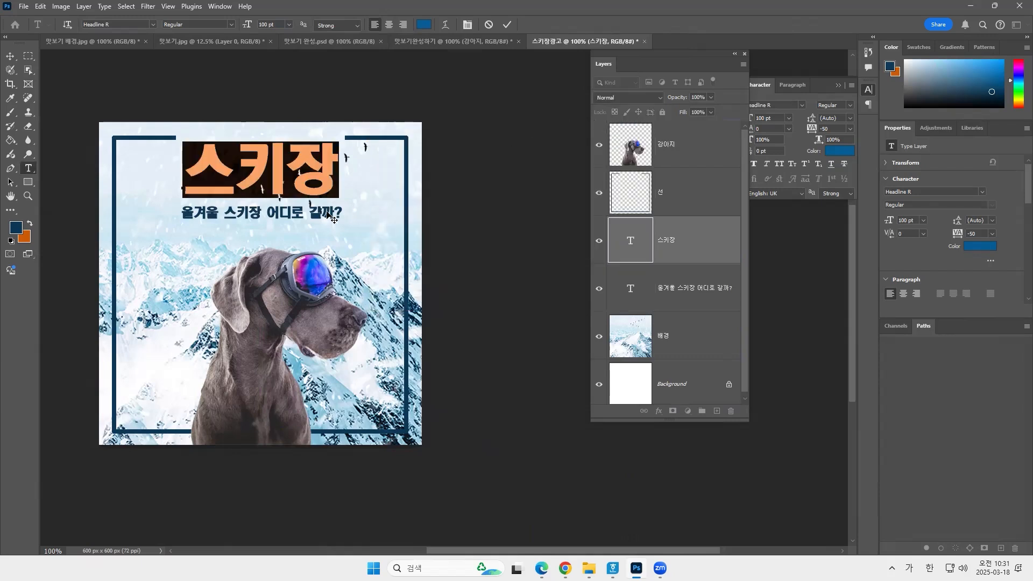
click(11, 57)
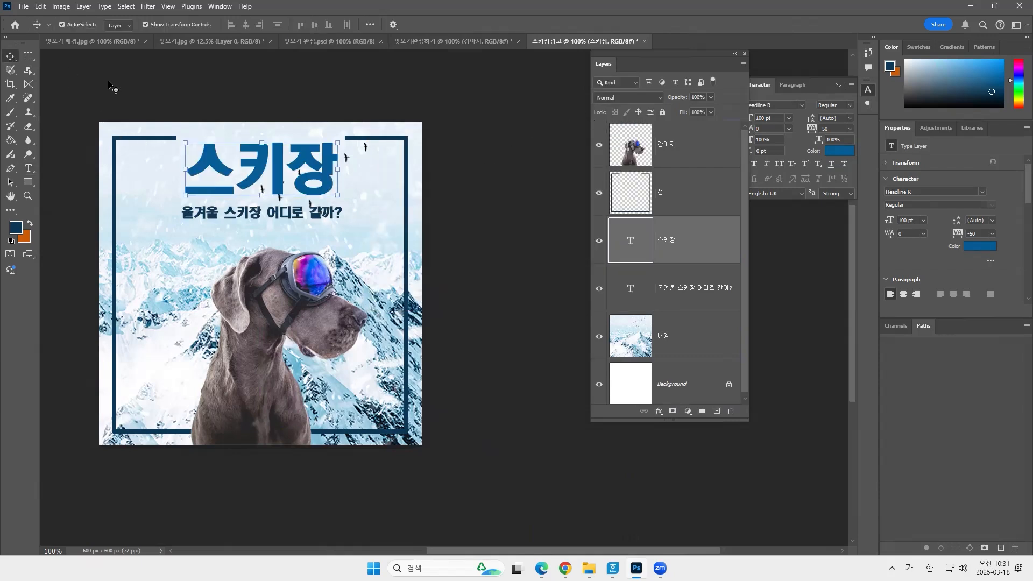
click(110, 84)
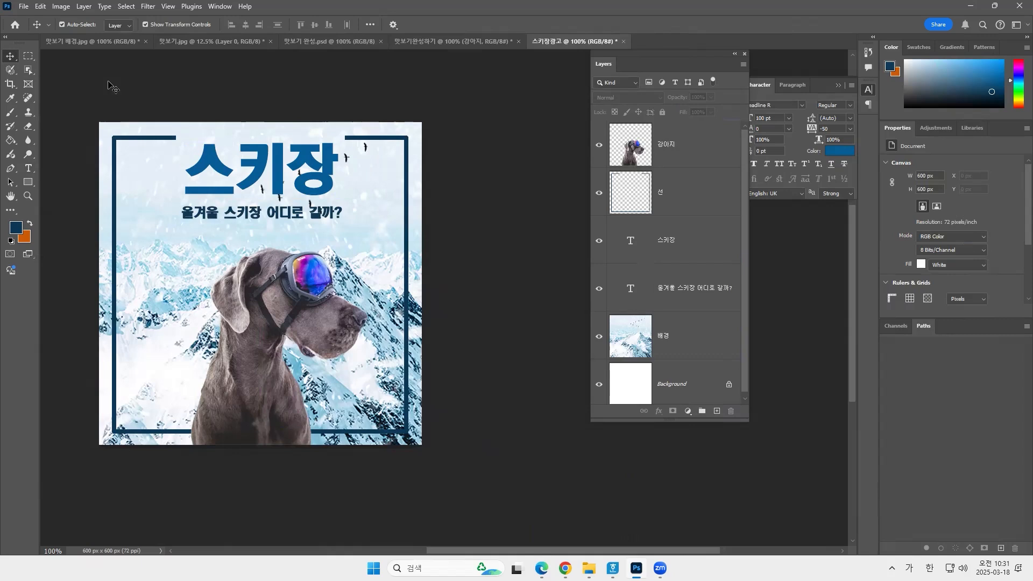
Hide the frame layer 선 and add a new empty layer directly above it.
click(408, 223)
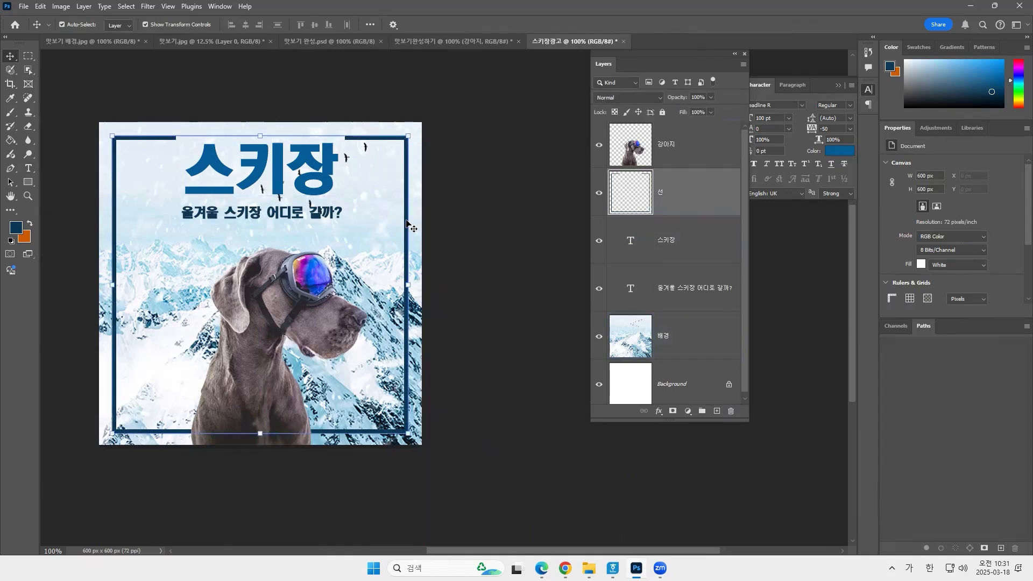
click(669, 188)
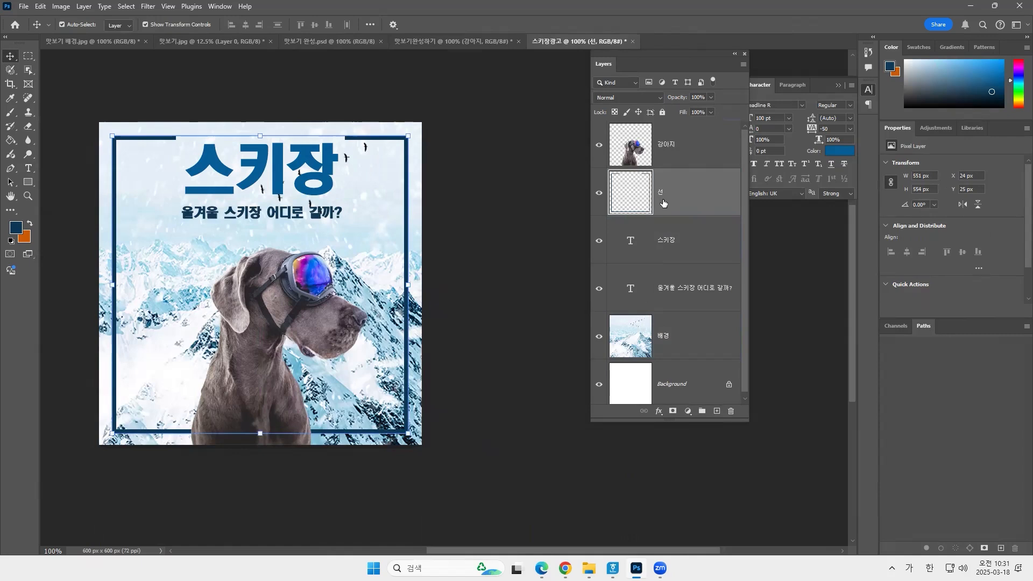
click(599, 198)
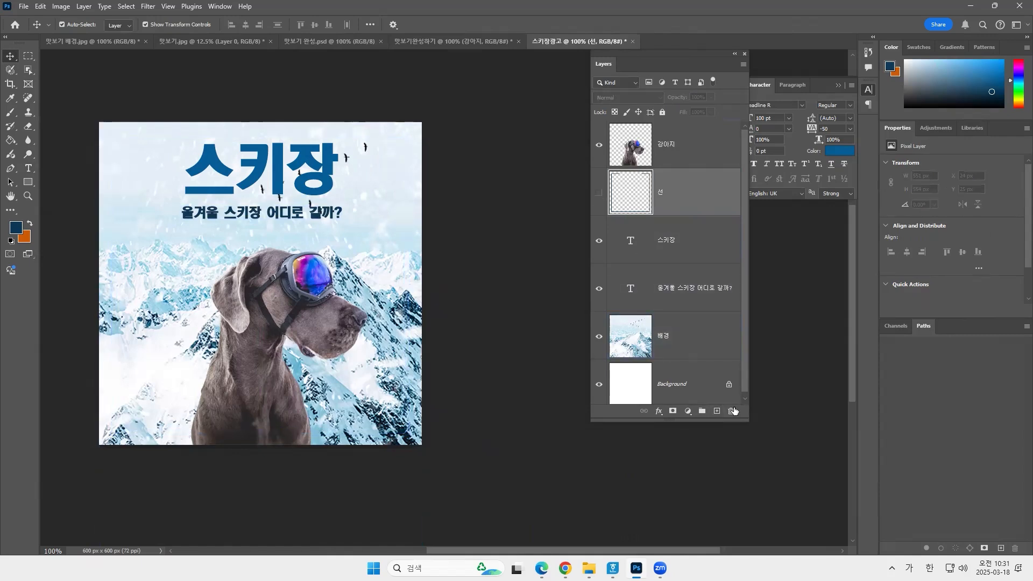
click(717, 412)
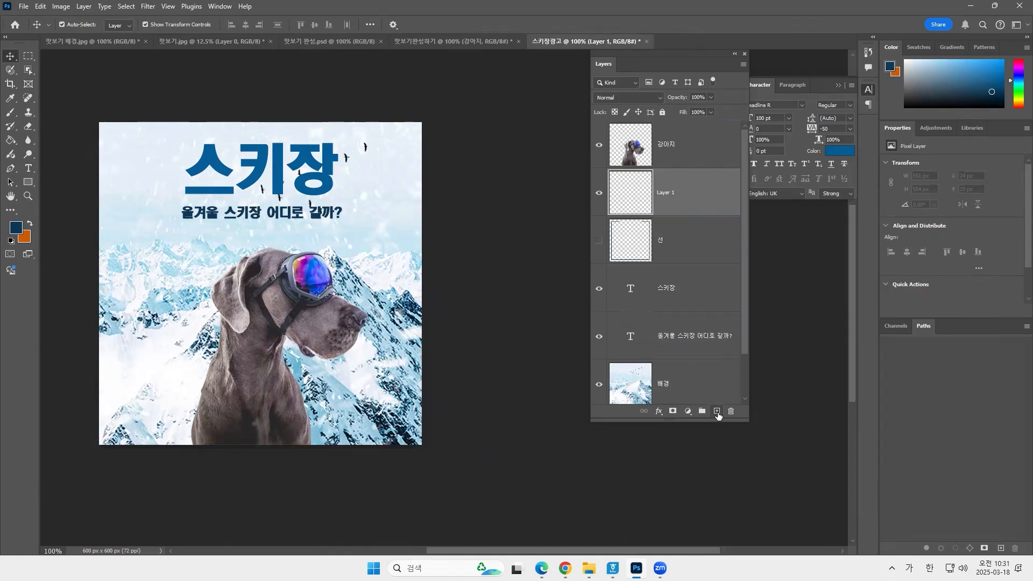
ctrl+click(637, 252)
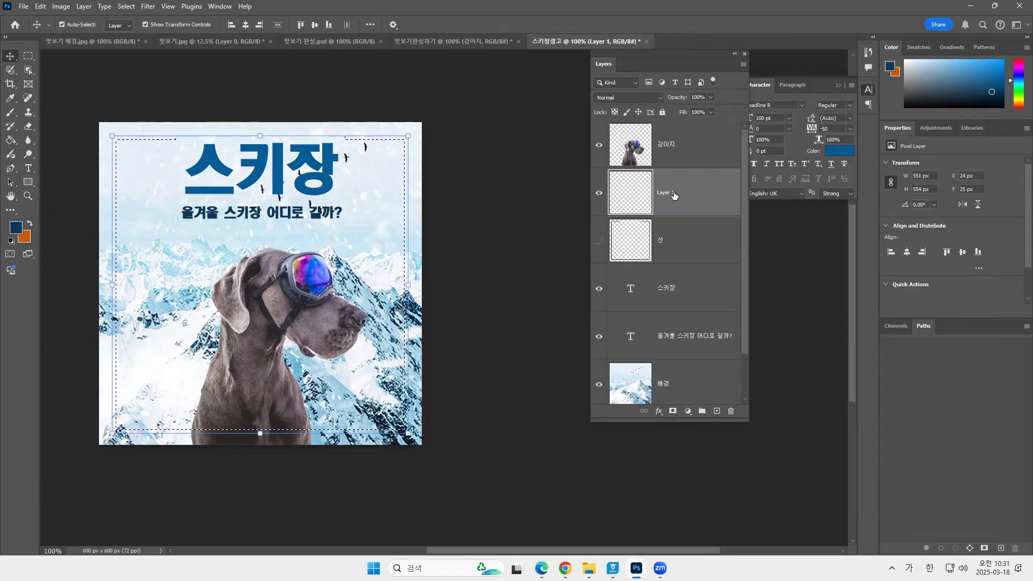
key(ctrl+d)
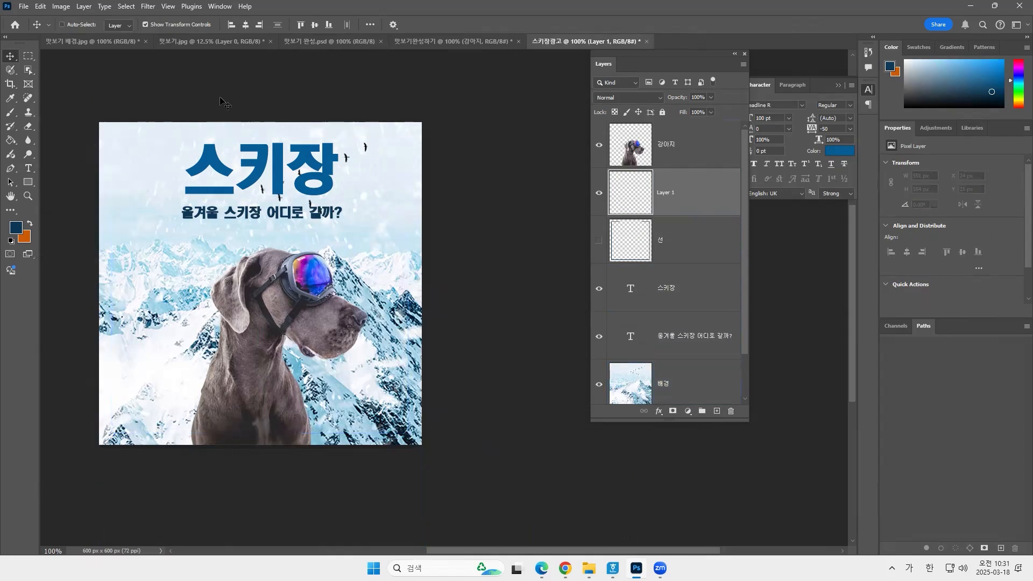
ctrl+click(635, 237)
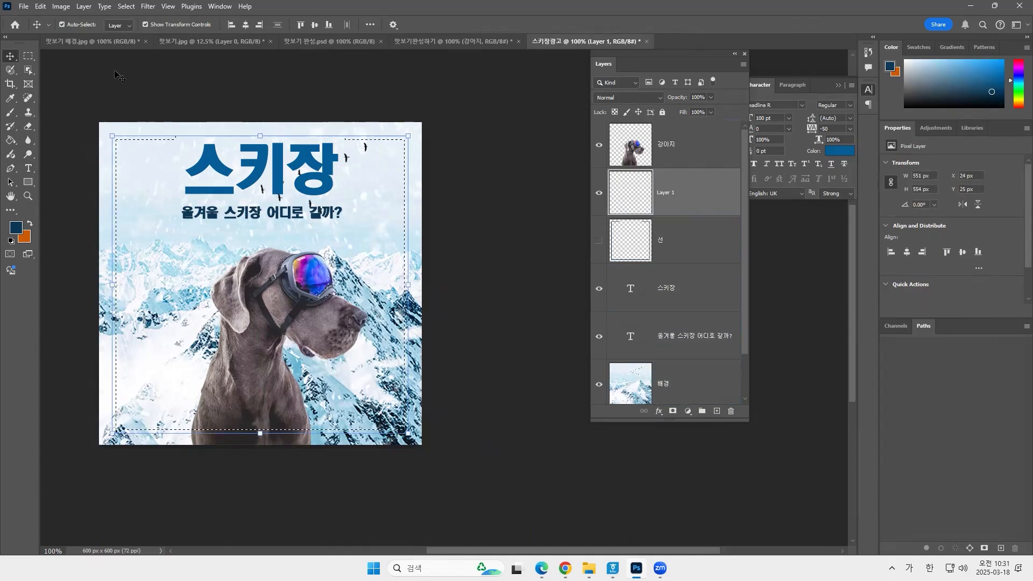
click(40, 6)
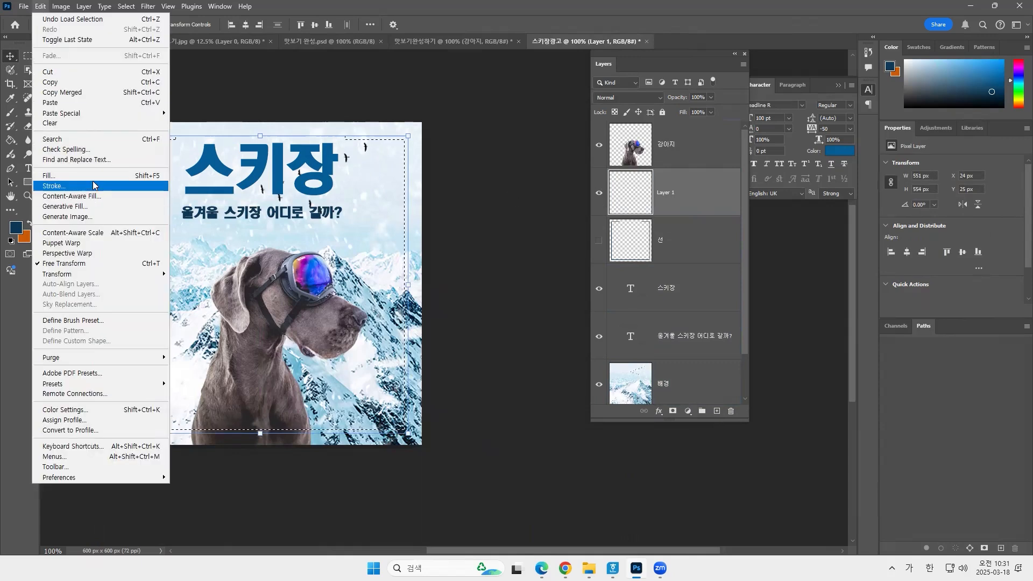
click(495, 220)
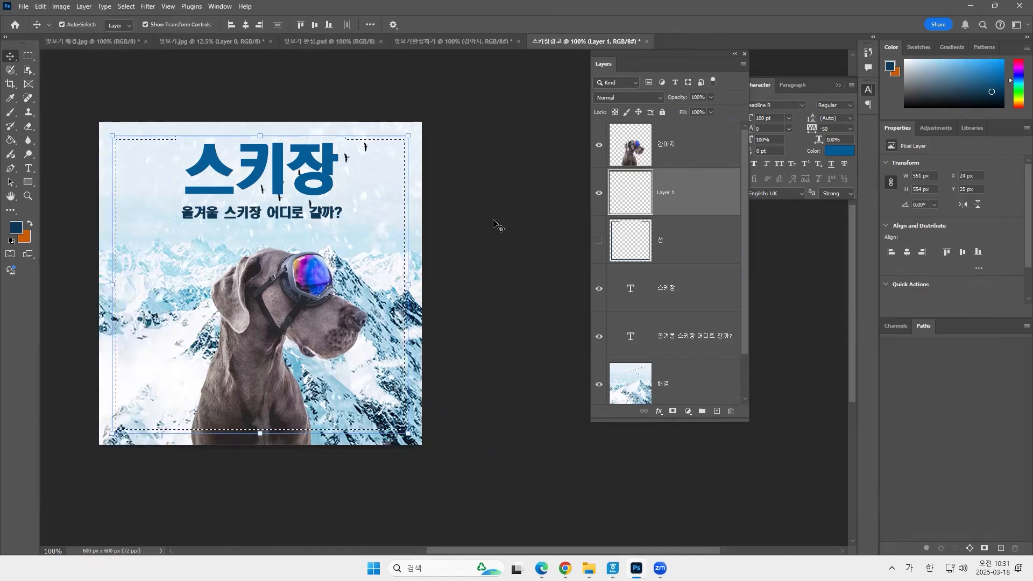
key(ctrl+d)
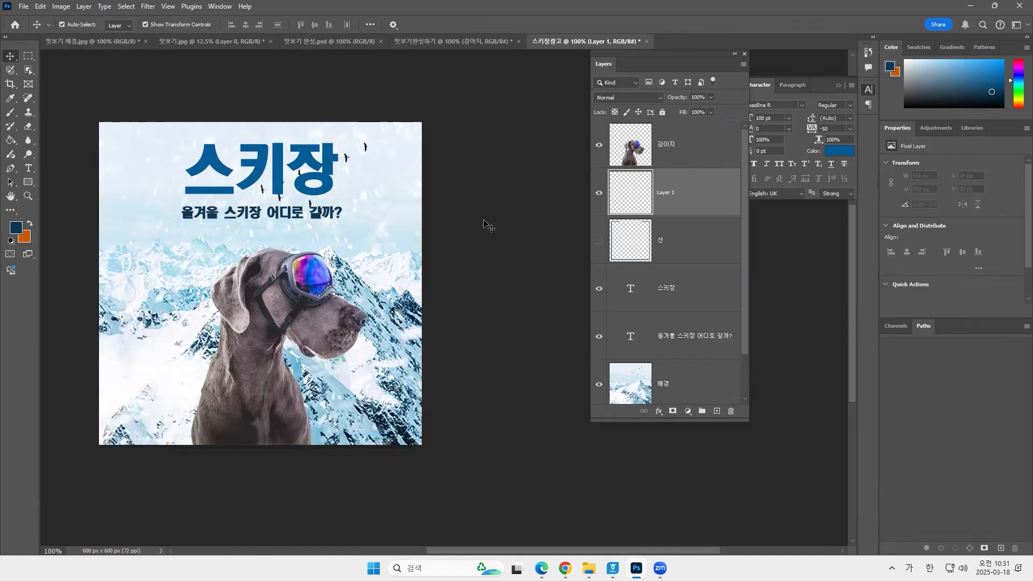
Draw a rectangular selection about 558 × 559 px just inside the canvas edges and set the foreground color to the brighter blue #125eb3.
click(28, 55)
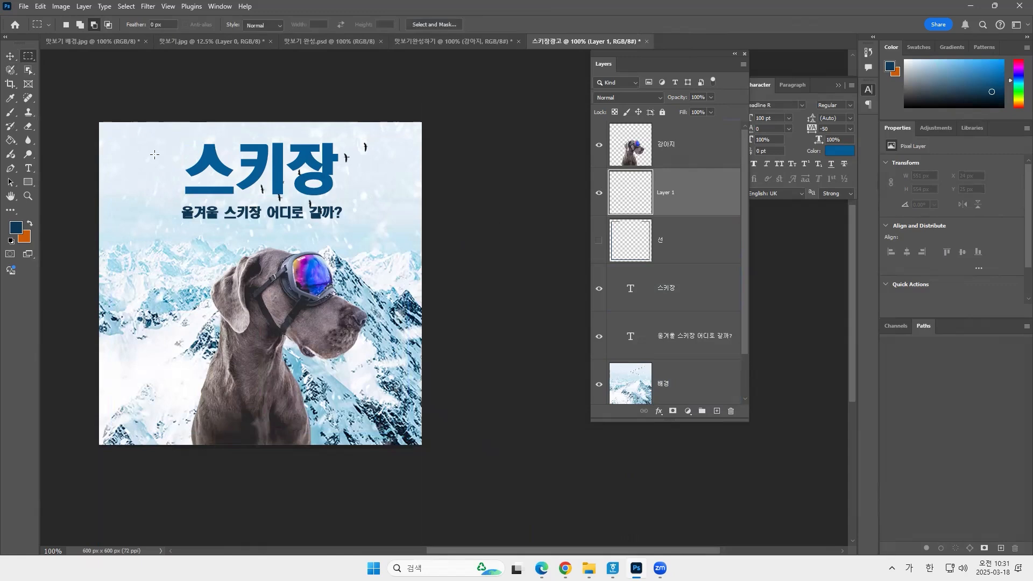
drag(111, 136, 411, 437)
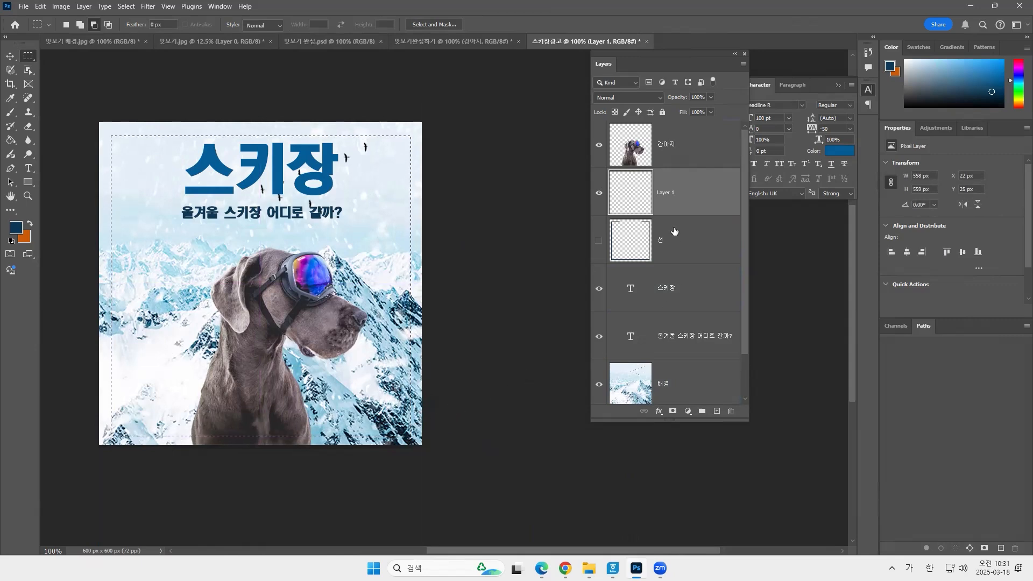
click(15, 232)
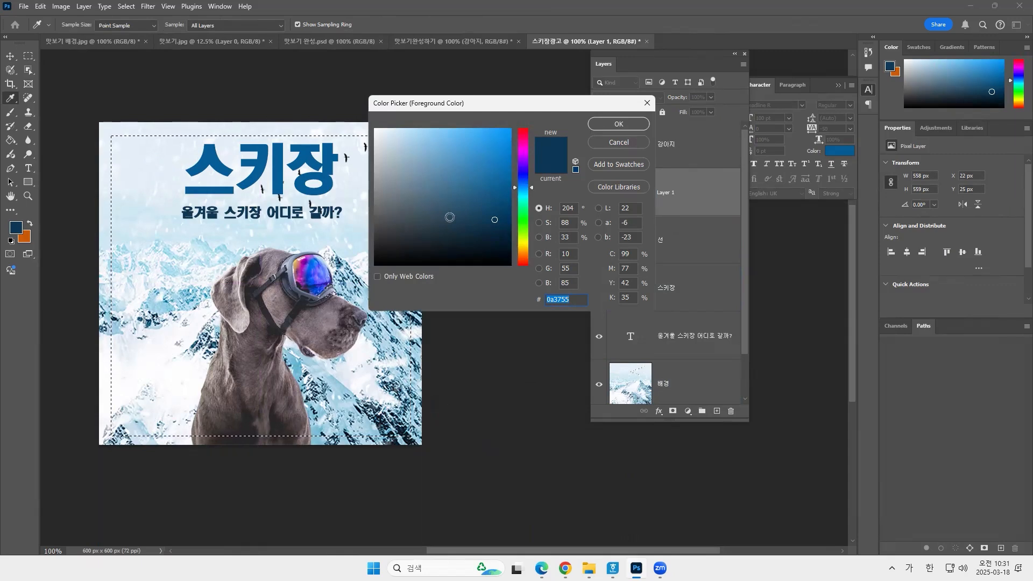
click(506, 182)
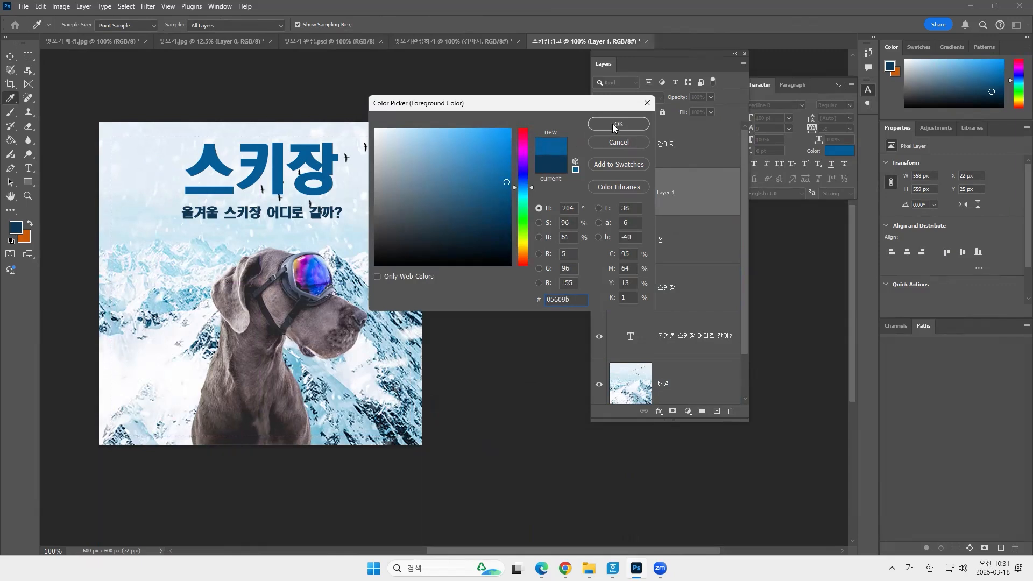
click(532, 186)
drag(532, 186, 532, 187)
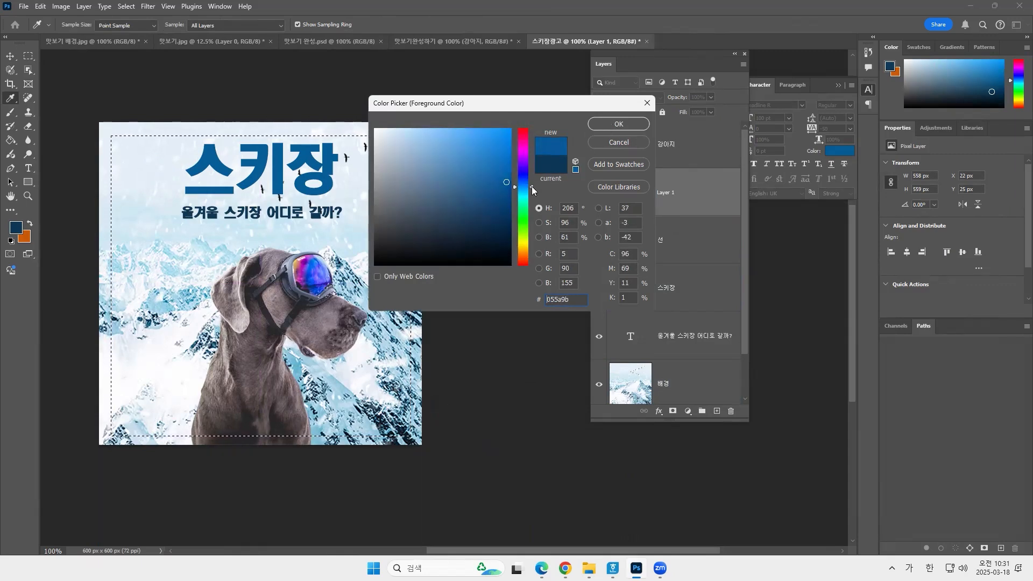
click(532, 185)
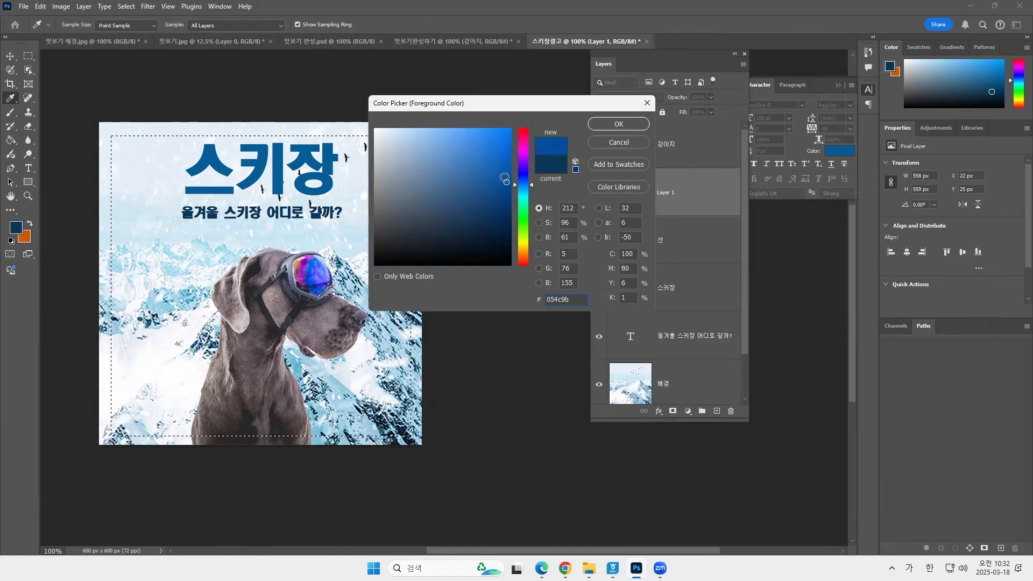
click(500, 168)
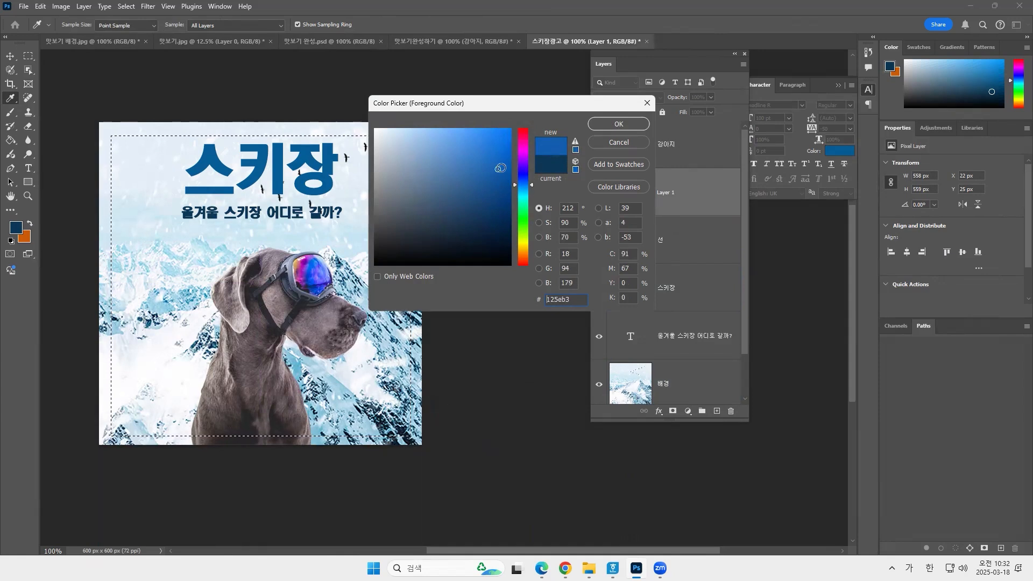
click(601, 124)
Stroke the selection with an 8 px inside line and erase the upper line above the title using a selection about 311 px wide.
key(m)
click(40, 6)
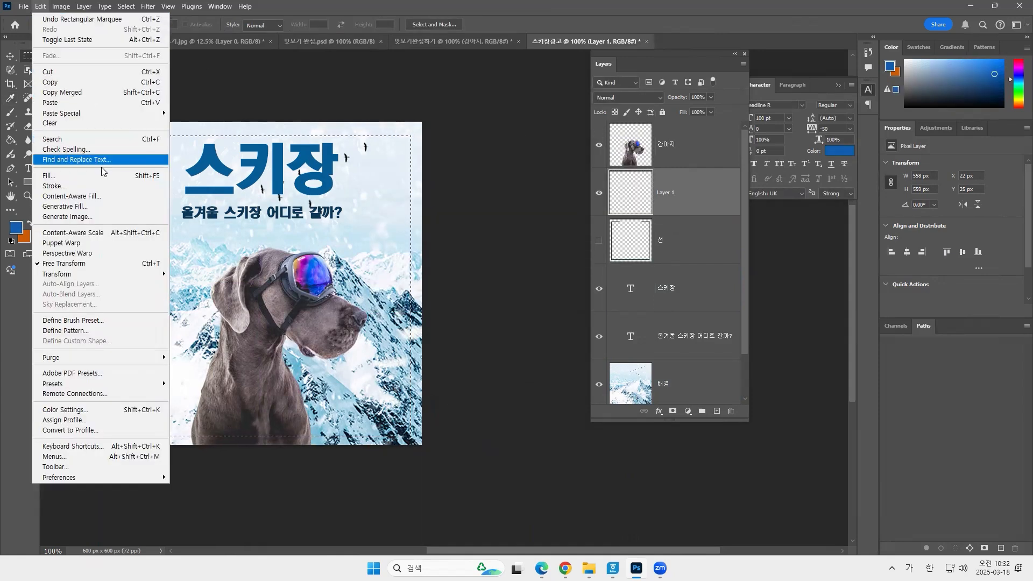
click(54, 186)
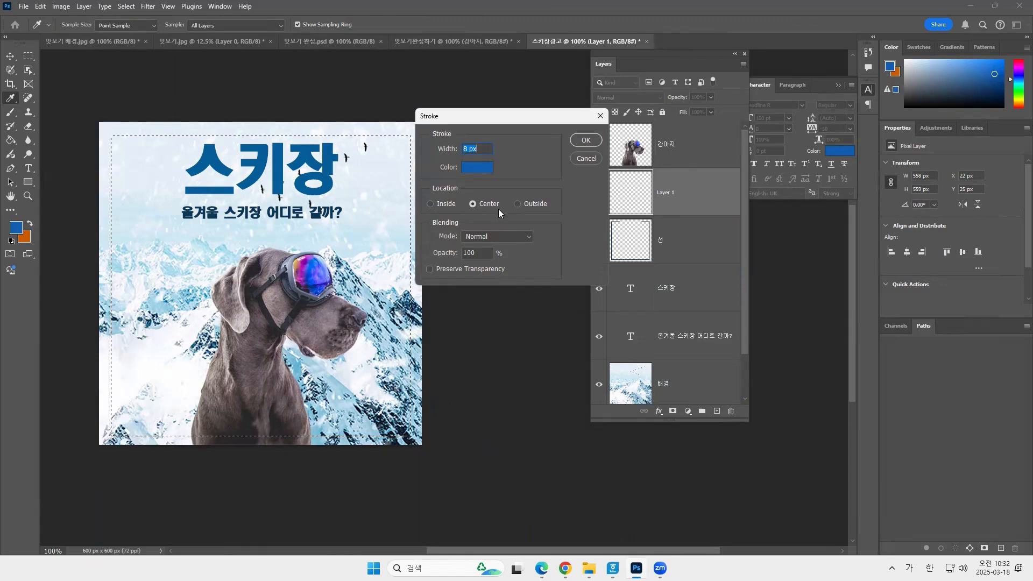
click(443, 205)
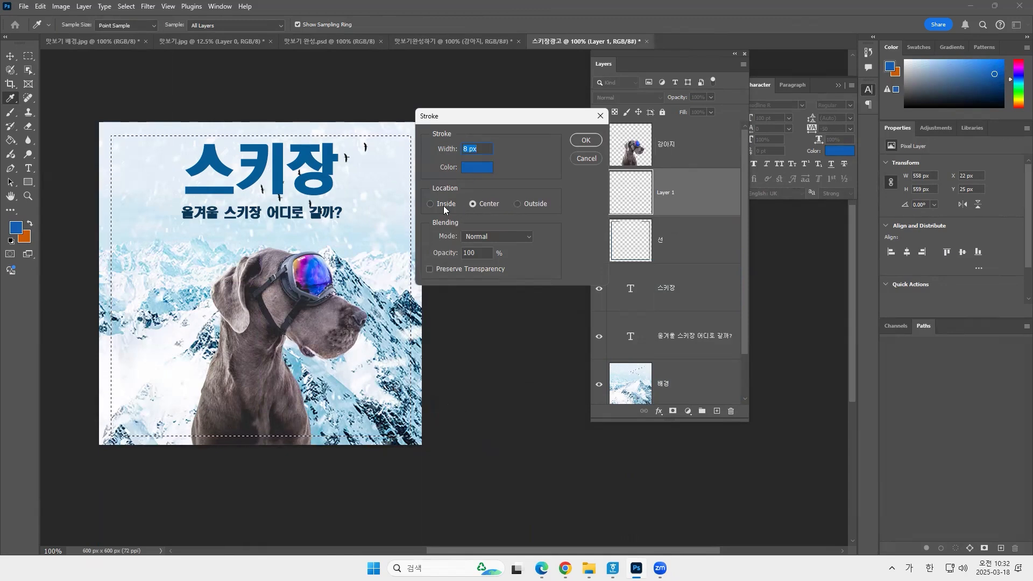
click(578, 140)
key(ctrl+d)
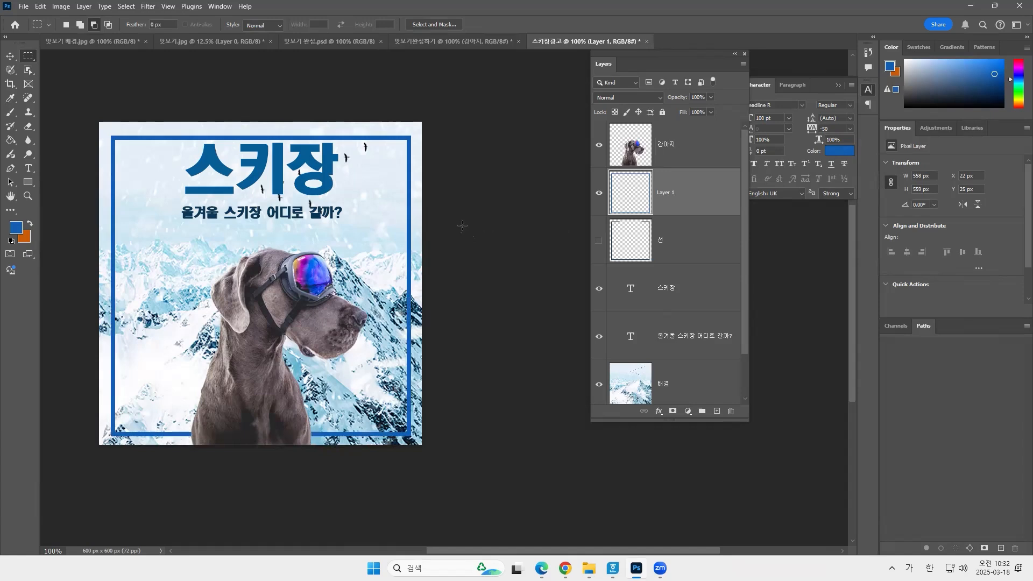
drag(181, 117, 344, 223)
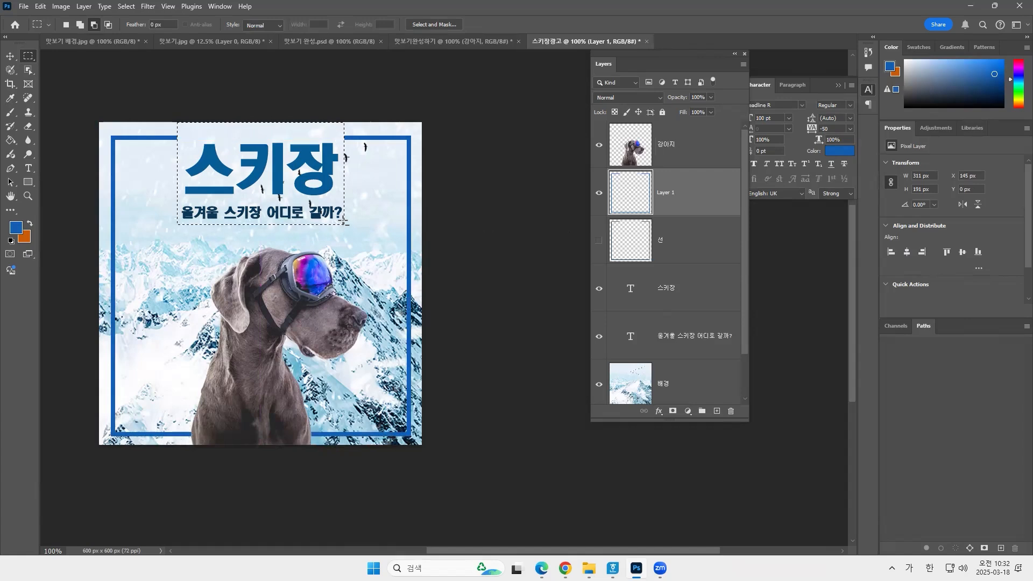
key(ctrl+d)
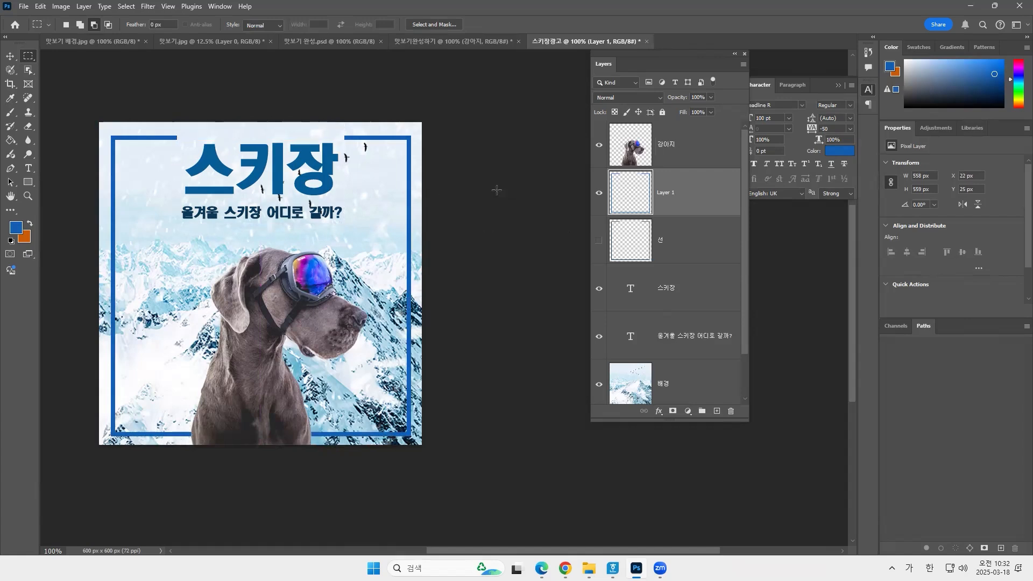
Apply a Levels adjustment to the 강아지 layer with midtone input 0.83 and white input 229.
click(680, 145)
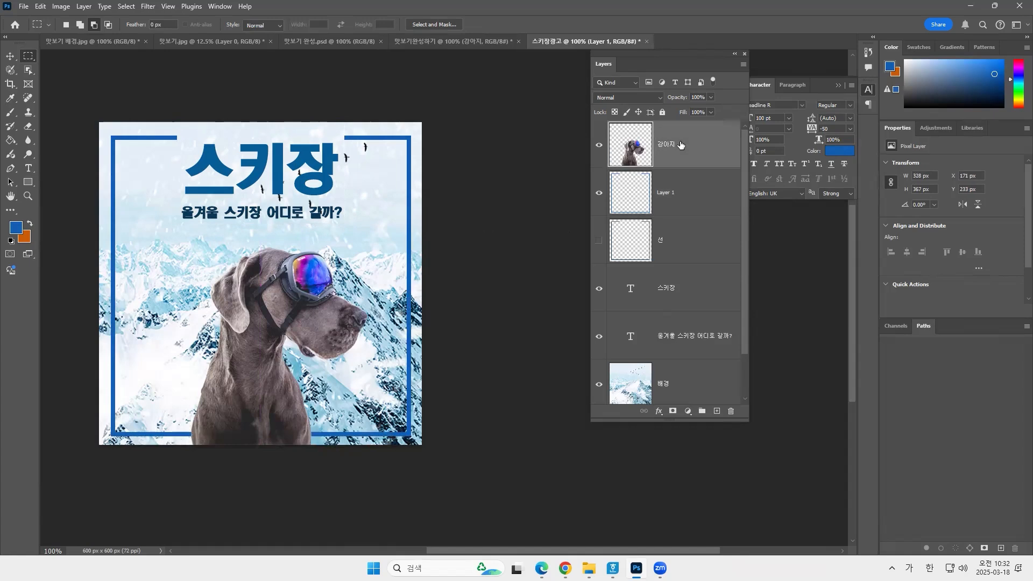
click(62, 6)
mouse_move(74, 37)
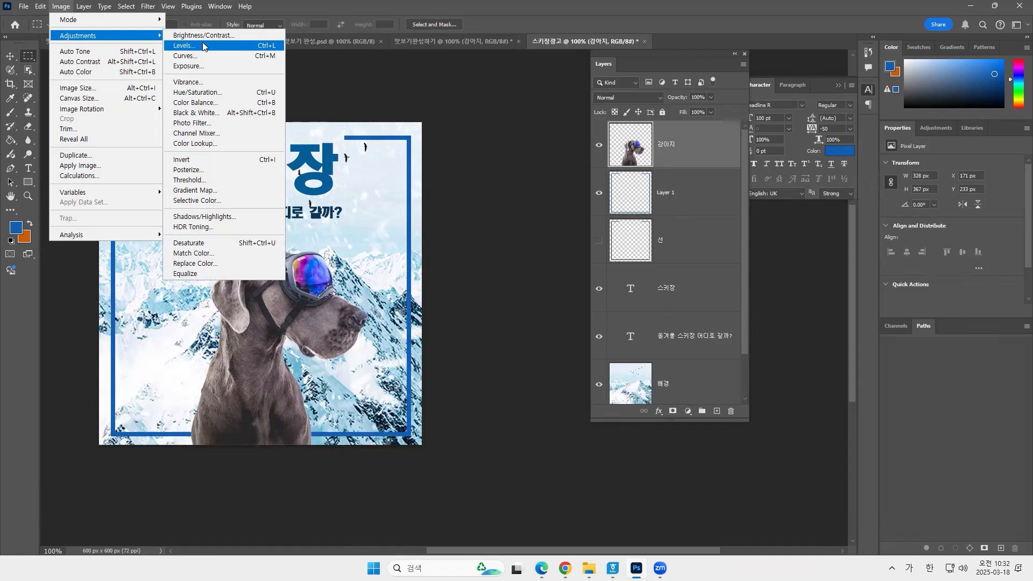
click(203, 46)
mouse_move(485, 227)
mouse_down()
mouse_move(473, 228)
mouse_move(502, 229)
mouse_move(492, 228)
mouse_up()
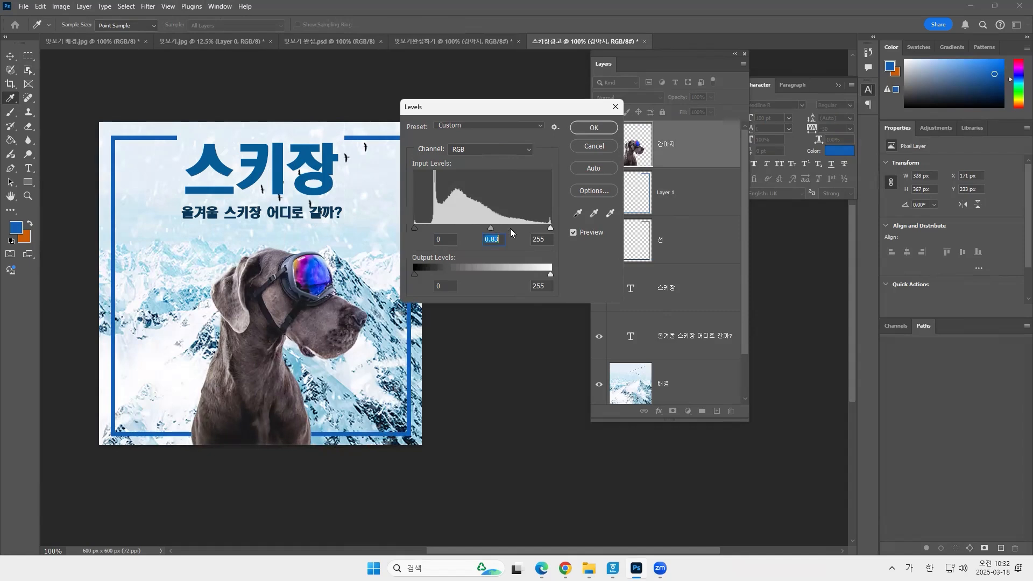
drag(550, 228, 540, 236)
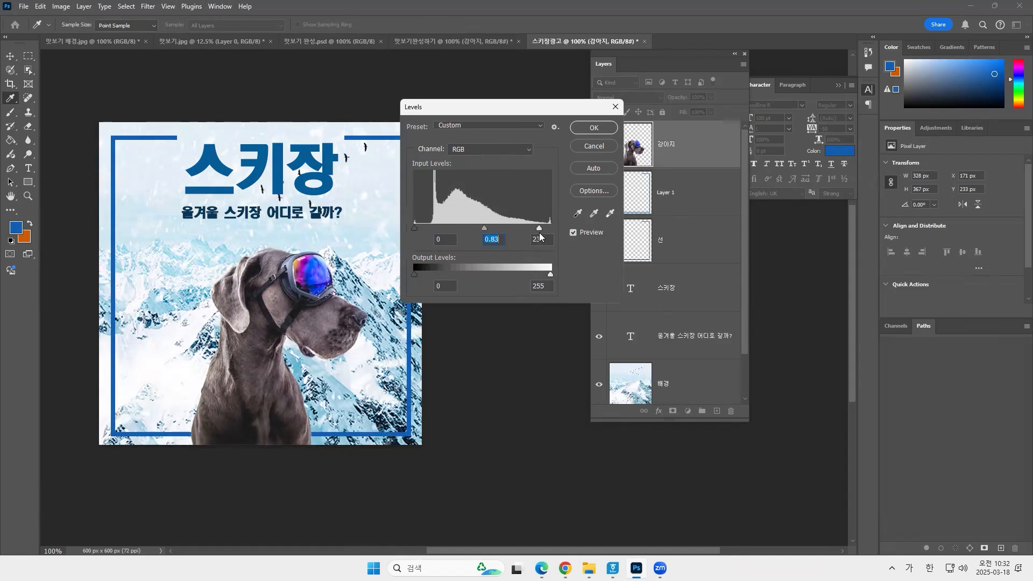
mouse_move(415, 227)
mouse_down()
mouse_move(424, 229)
mouse_move(413, 228)
mouse_up()
drag(541, 230, 536, 233)
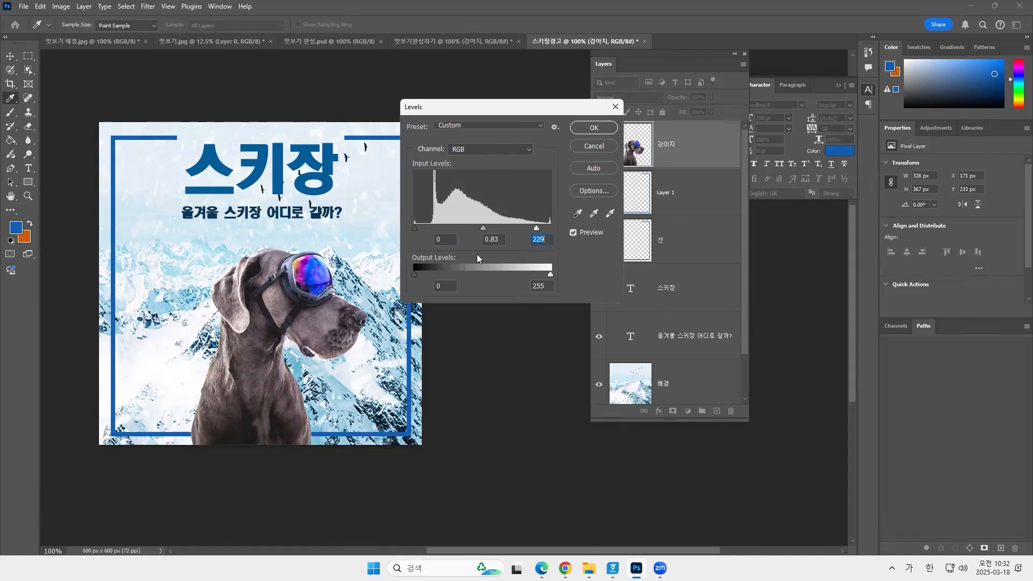
click(586, 127)
key(m)
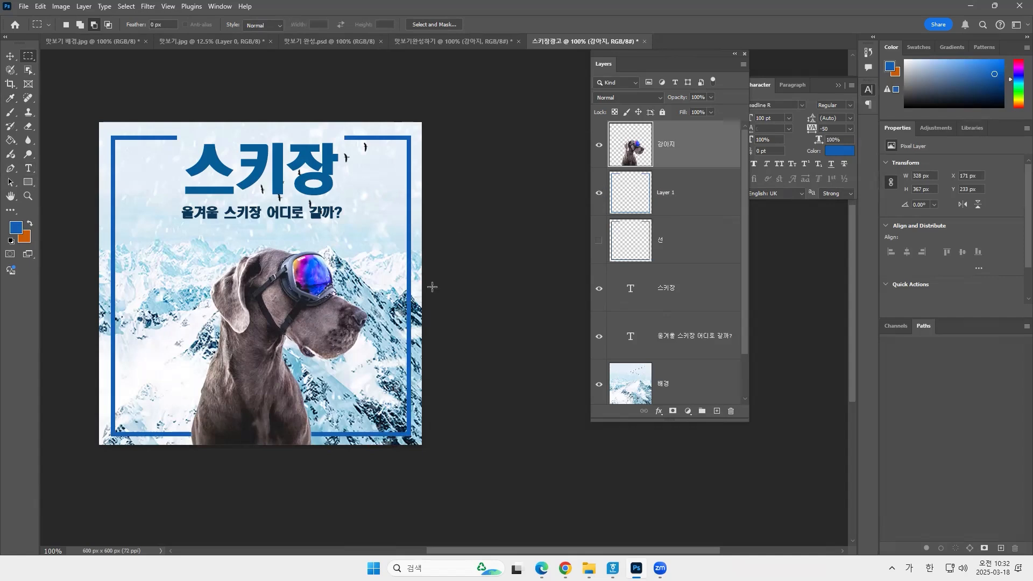
Save the document as the Photoshop file 스키장광고 with Maximize Compatibility enabled.
click(25, 7)
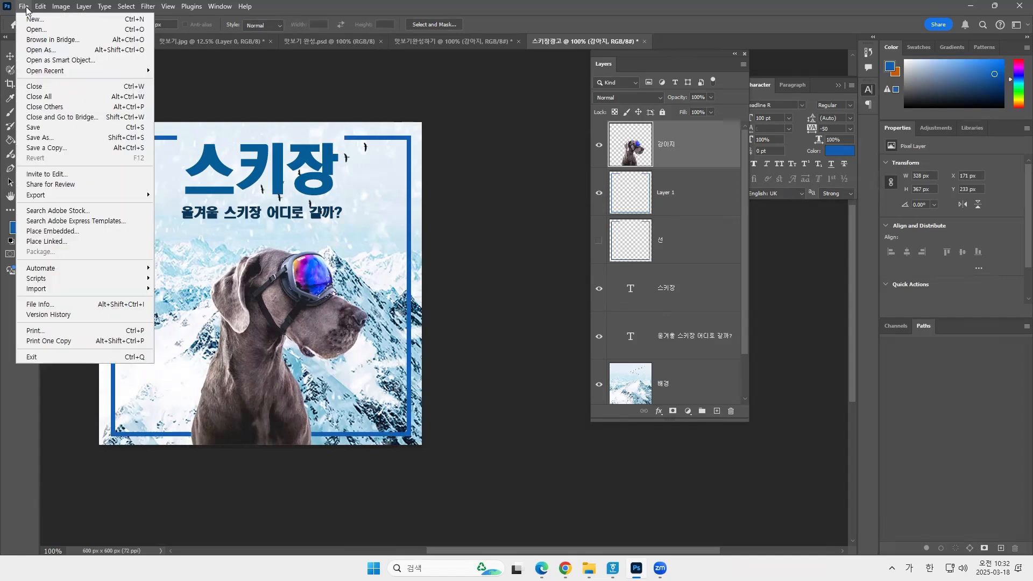
click(64, 137)
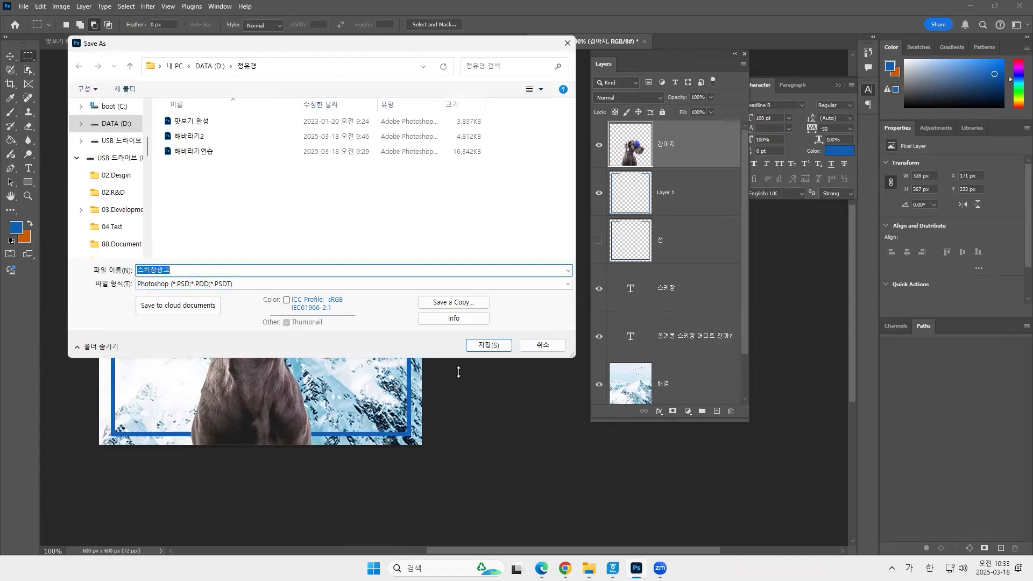
click(489, 347)
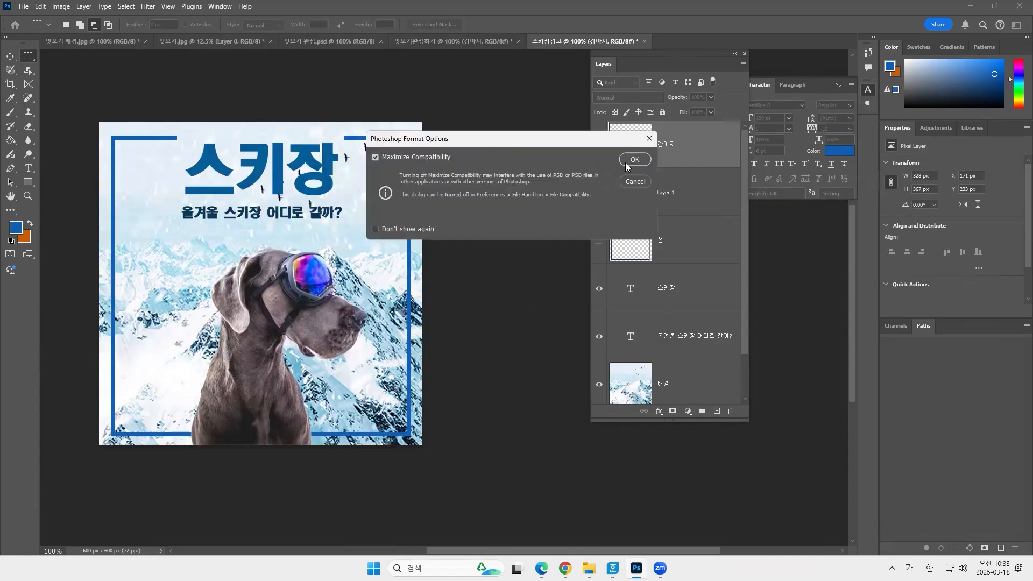
click(635, 159)
Save a JPEG copy of the document named 스키장광고 copy at Maximum quality 12 with the Baseline Standard format option.
click(23, 8)
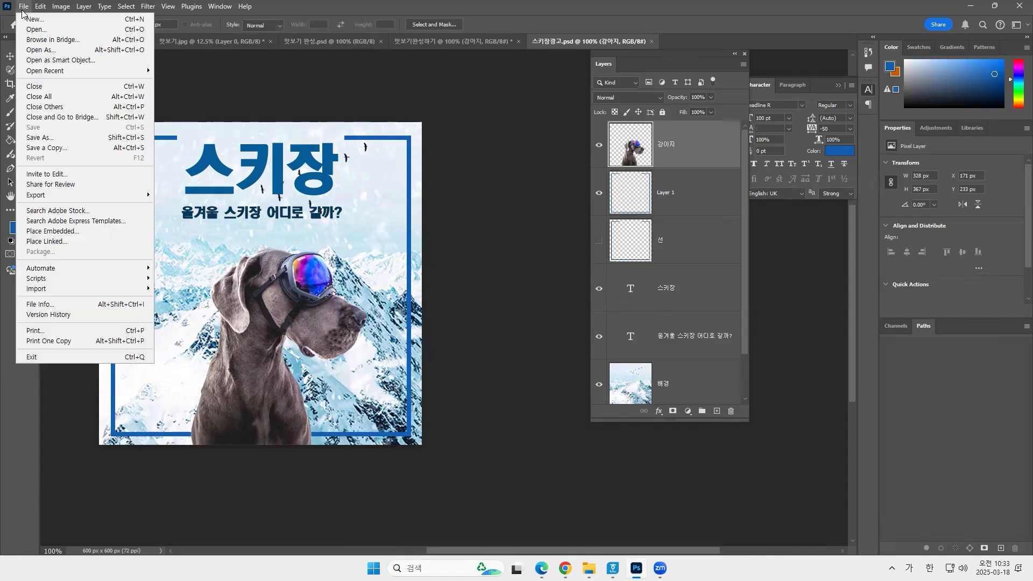
click(54, 148)
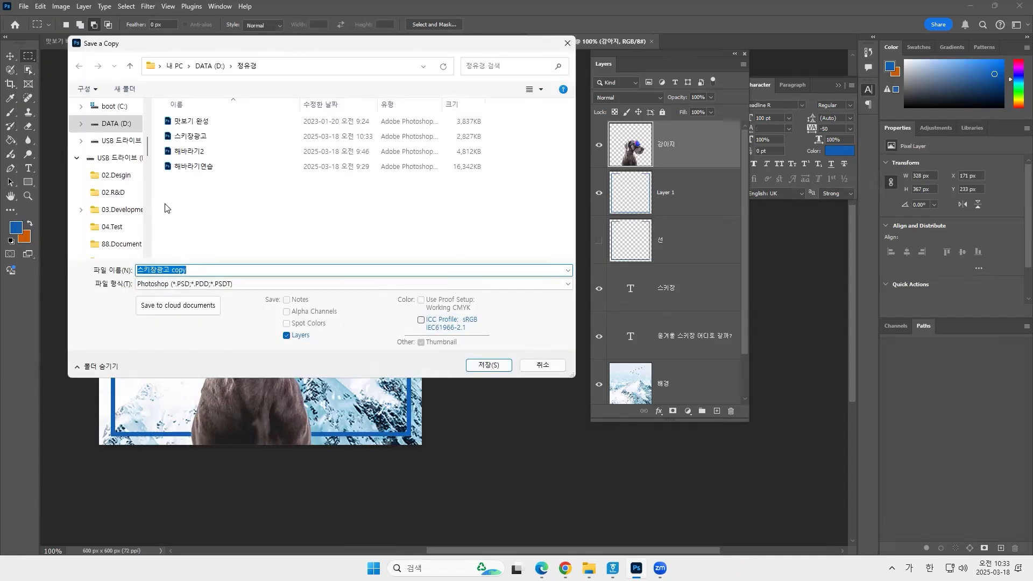
key(ctrl+2)
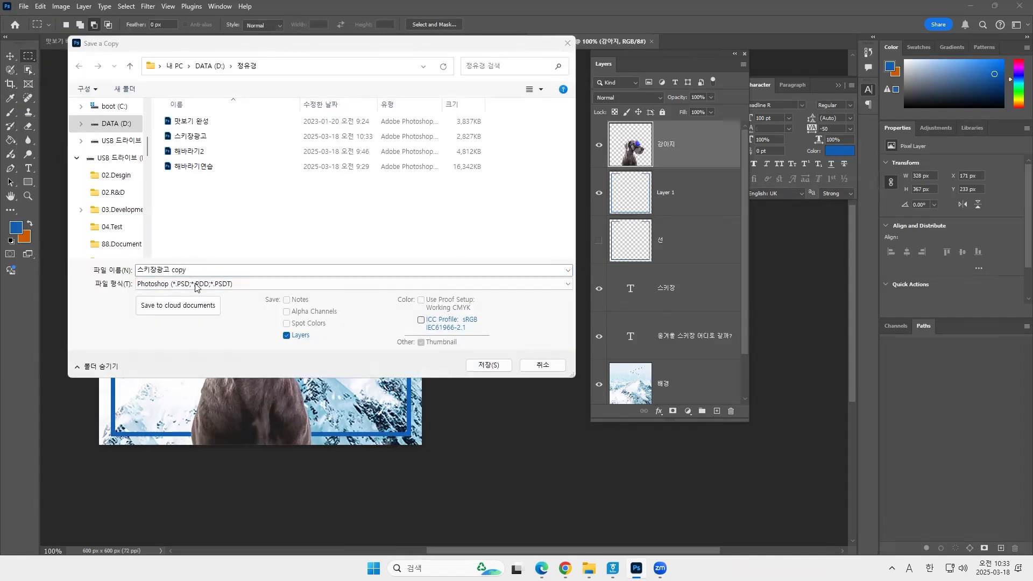
click(243, 271)
click(355, 283)
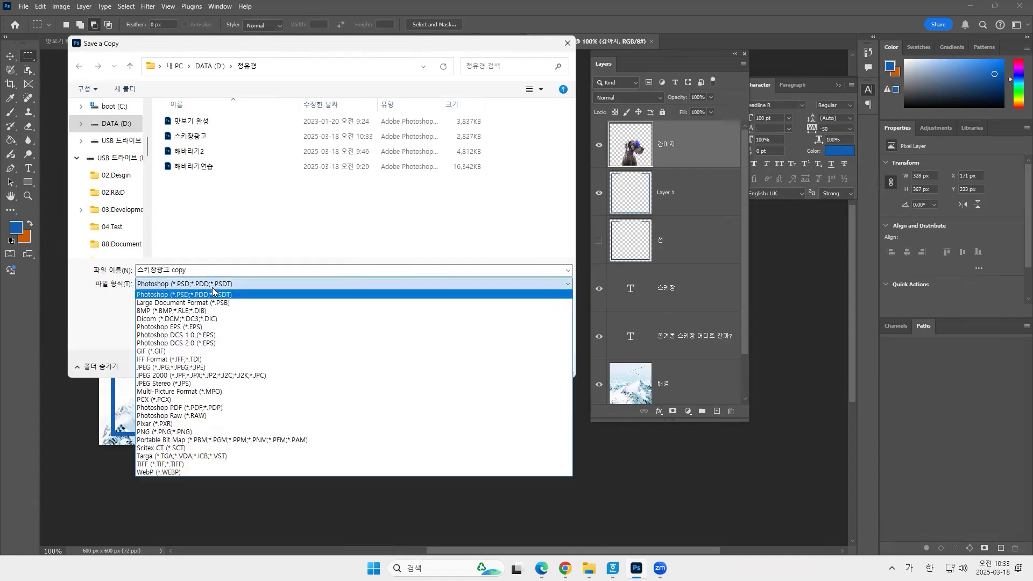
click(220, 368)
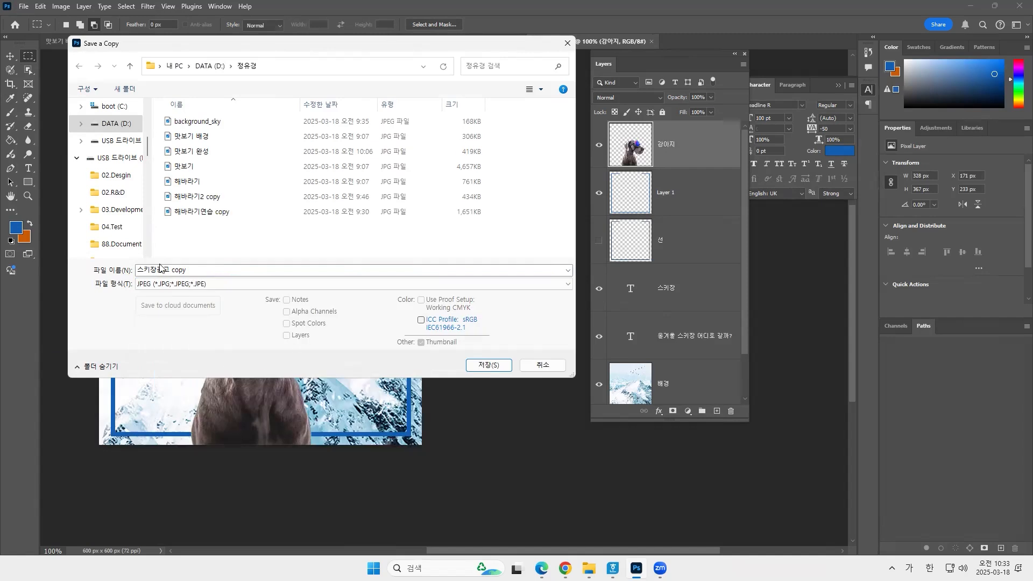
click(205, 270)
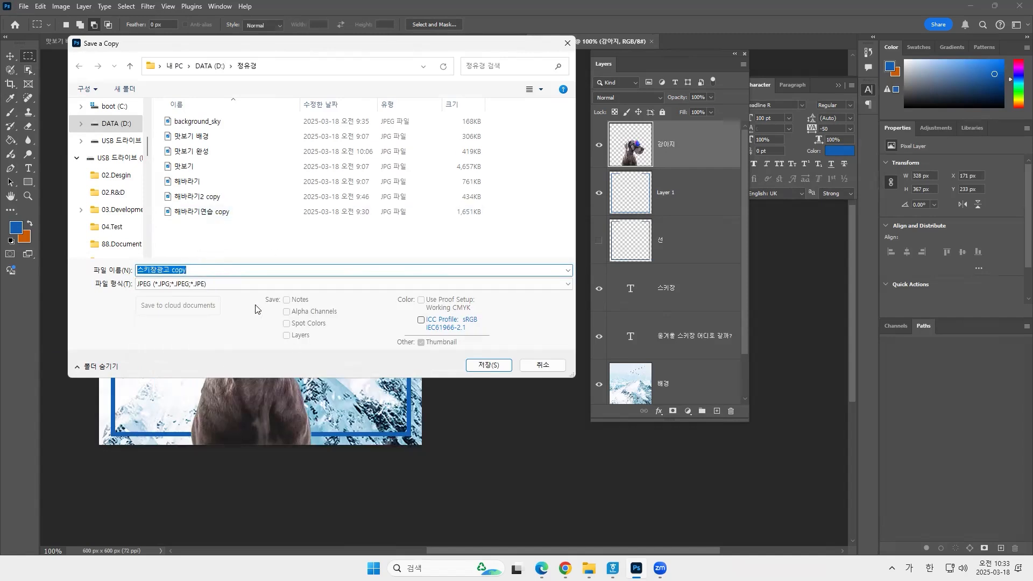
click(489, 365)
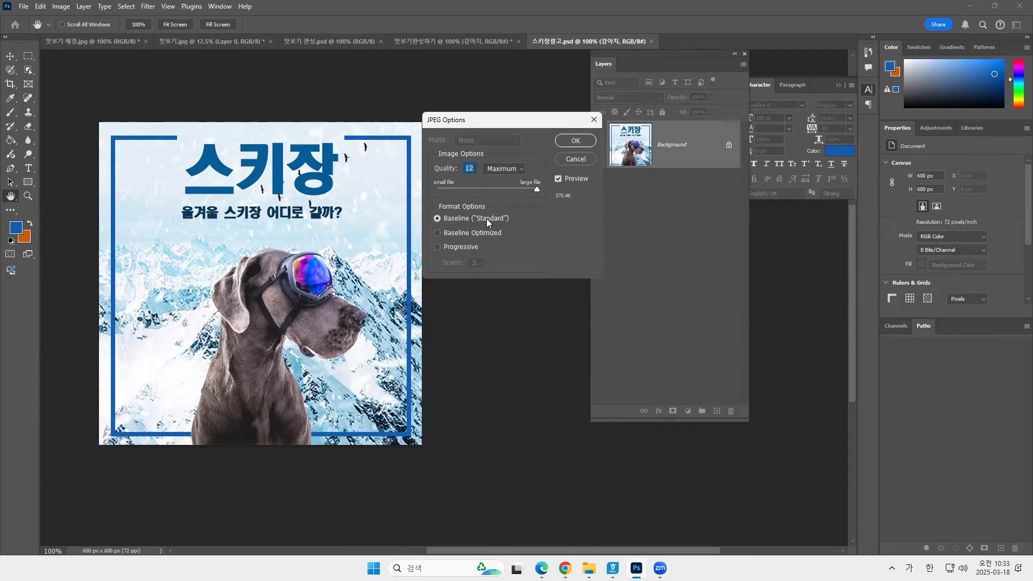
click(572, 140)
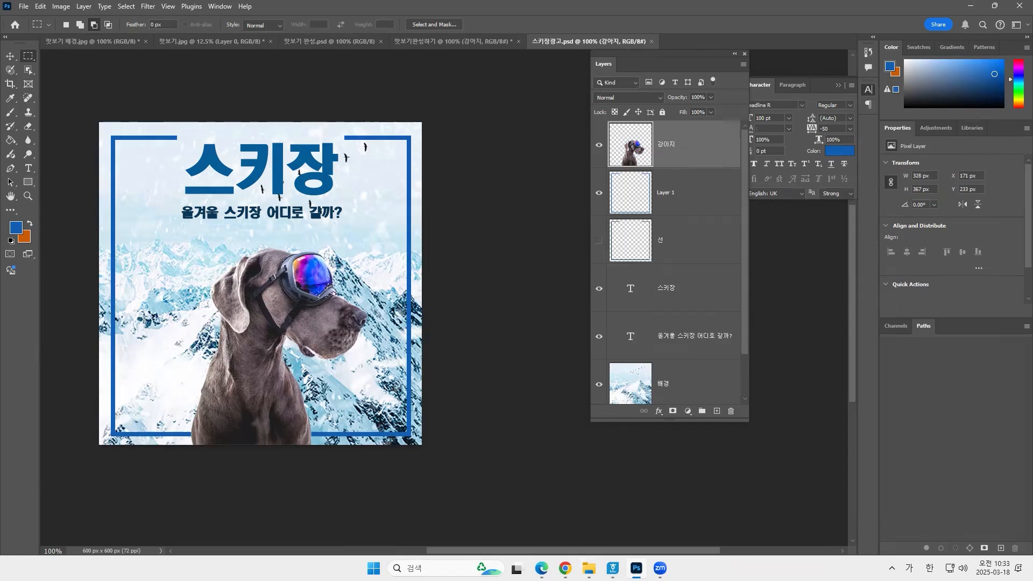
Switch to the project folder in File Explorer and check the saved 스키장광고 Photoshop file and 스키장광고 copy JPEG.
mouse_move(589, 569)
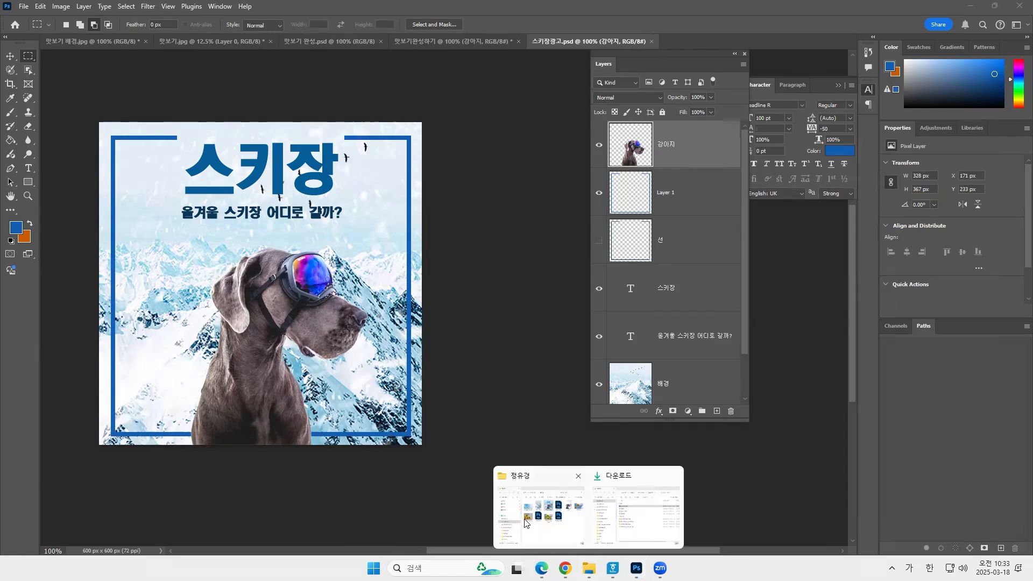
click(525, 518)
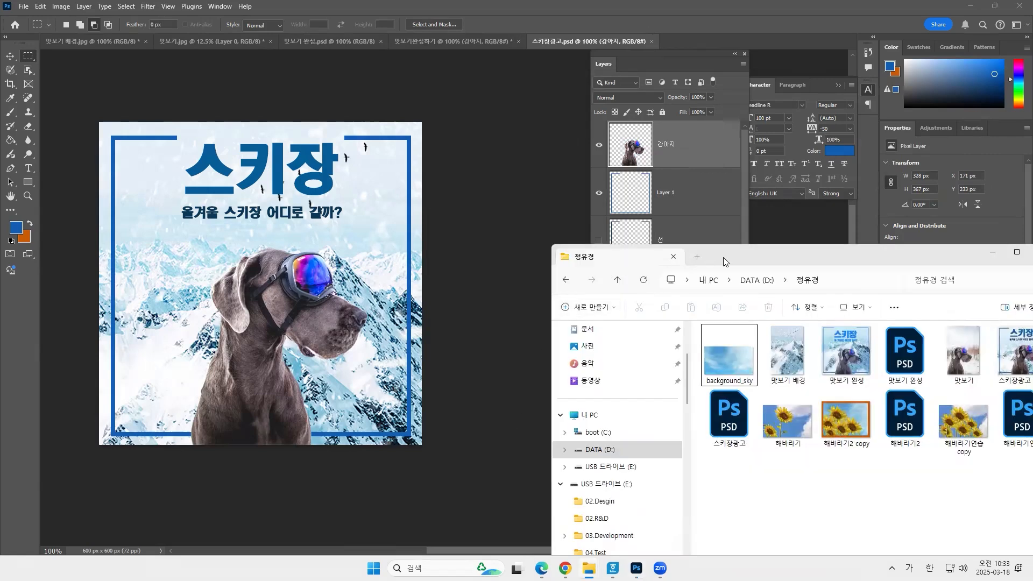
drag(608, 260, 434, 160)
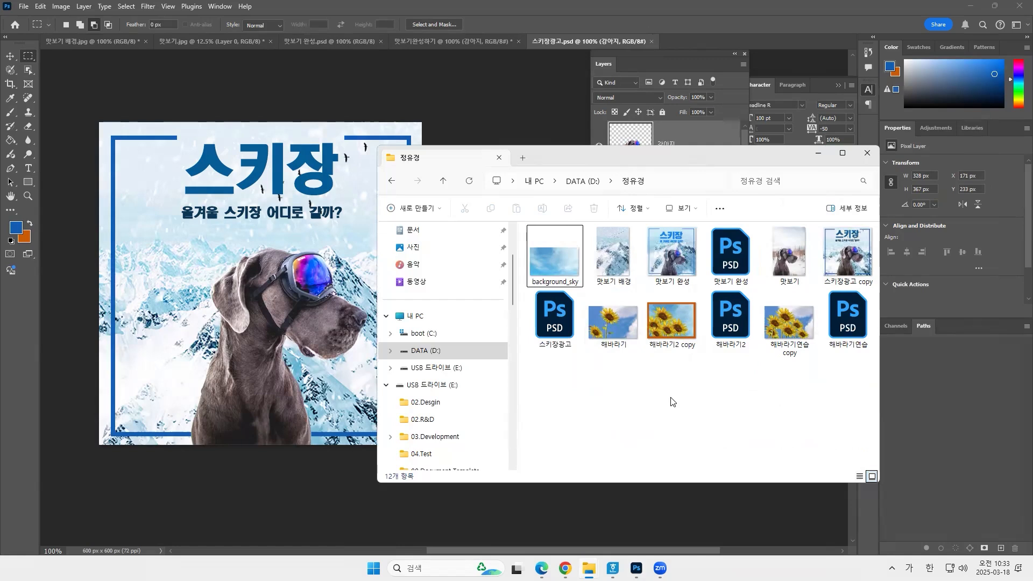
click(554, 327)
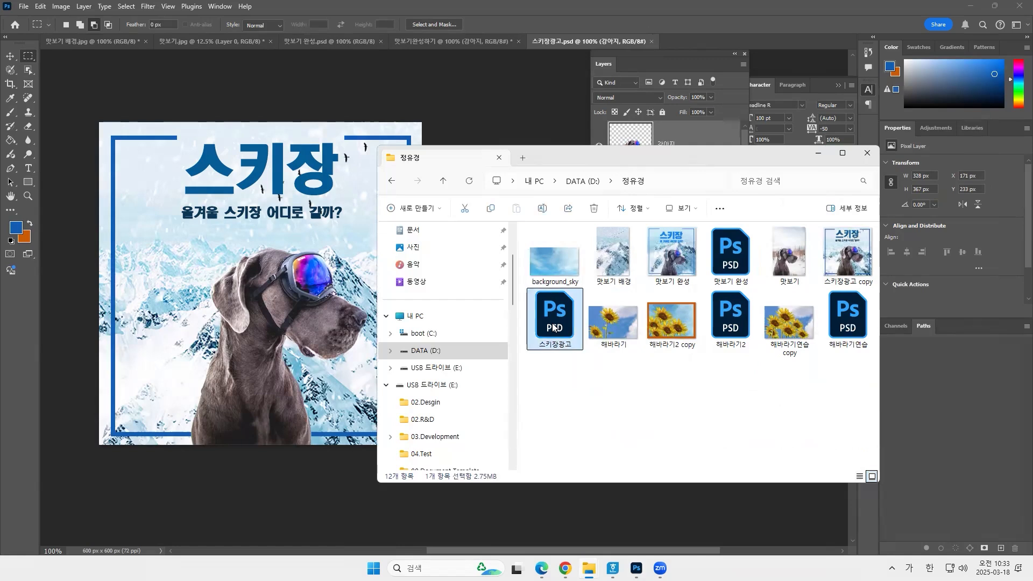
click(842, 252)
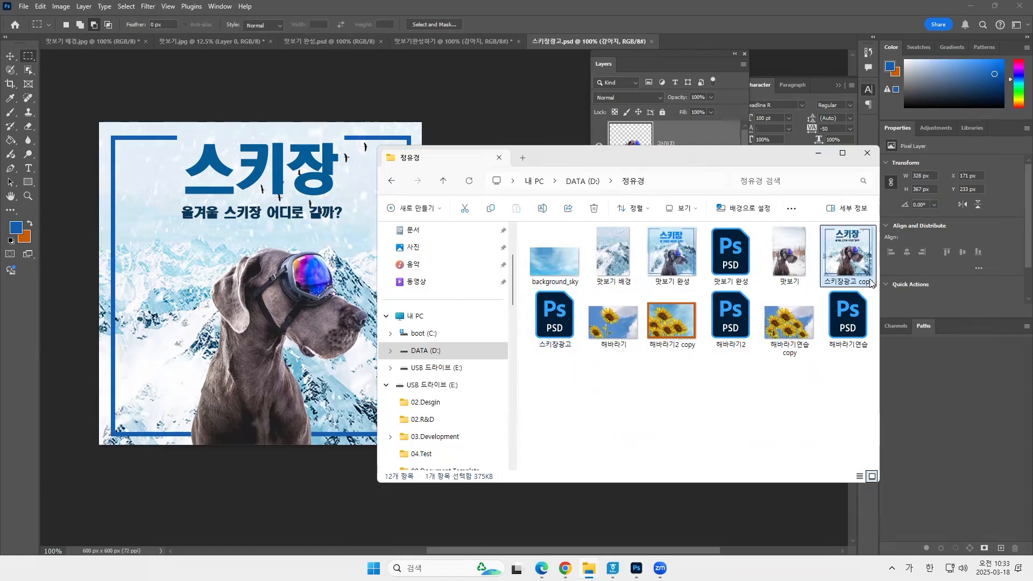